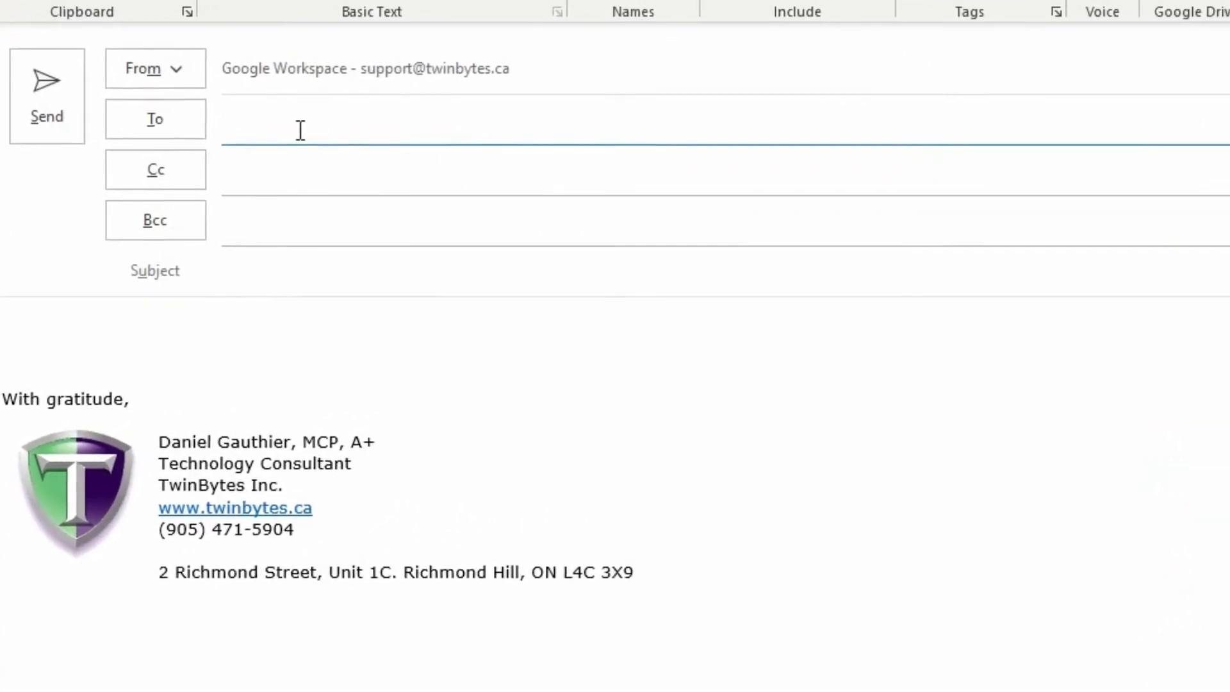
# - Show the Recent People suggestions in the new message's To field
pyautogui.click(301, 131)
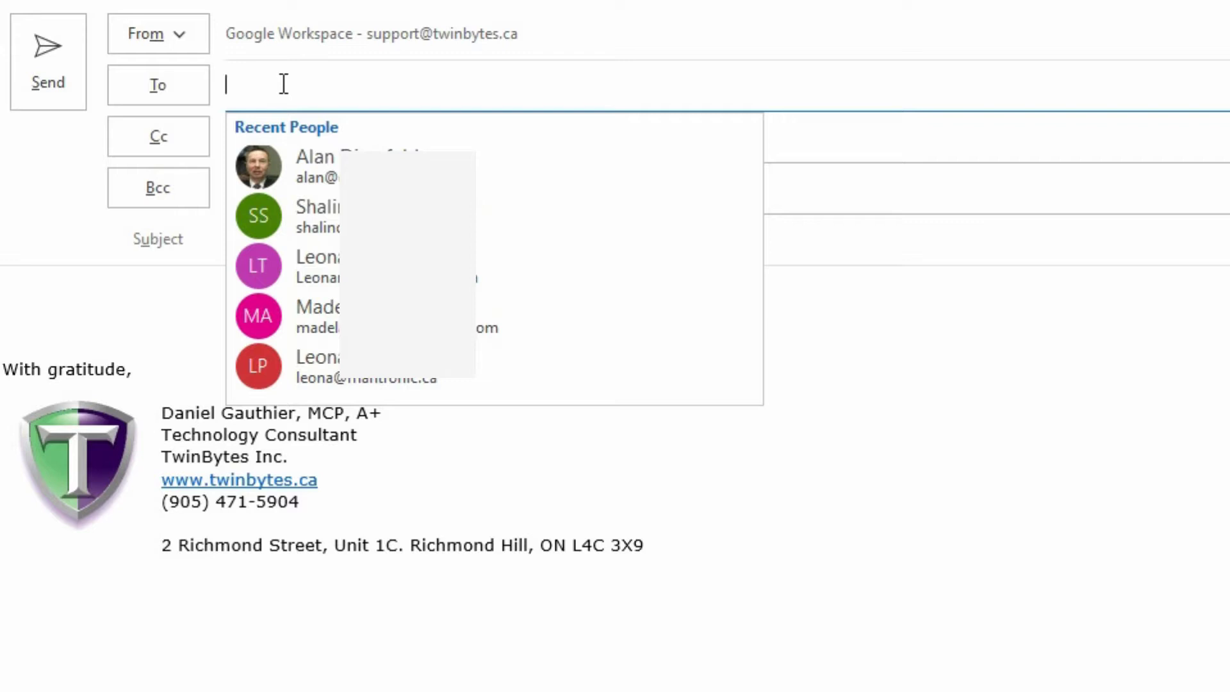
pyautogui.write('a')
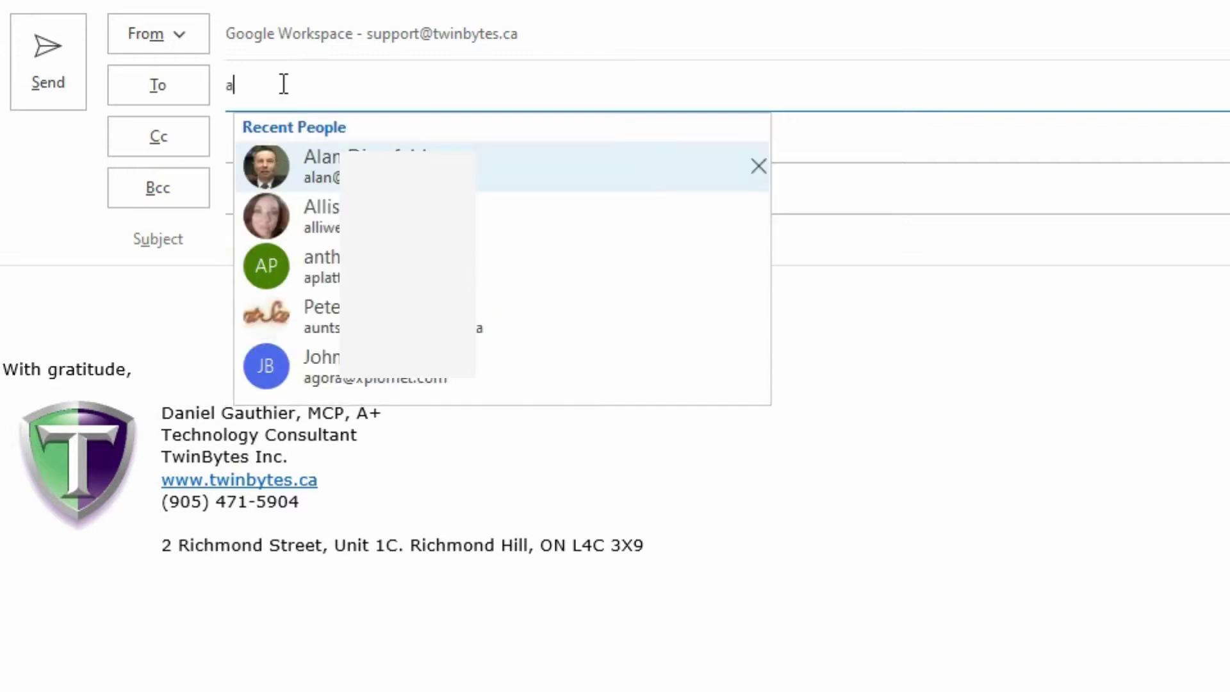
pyautogui.write('l')
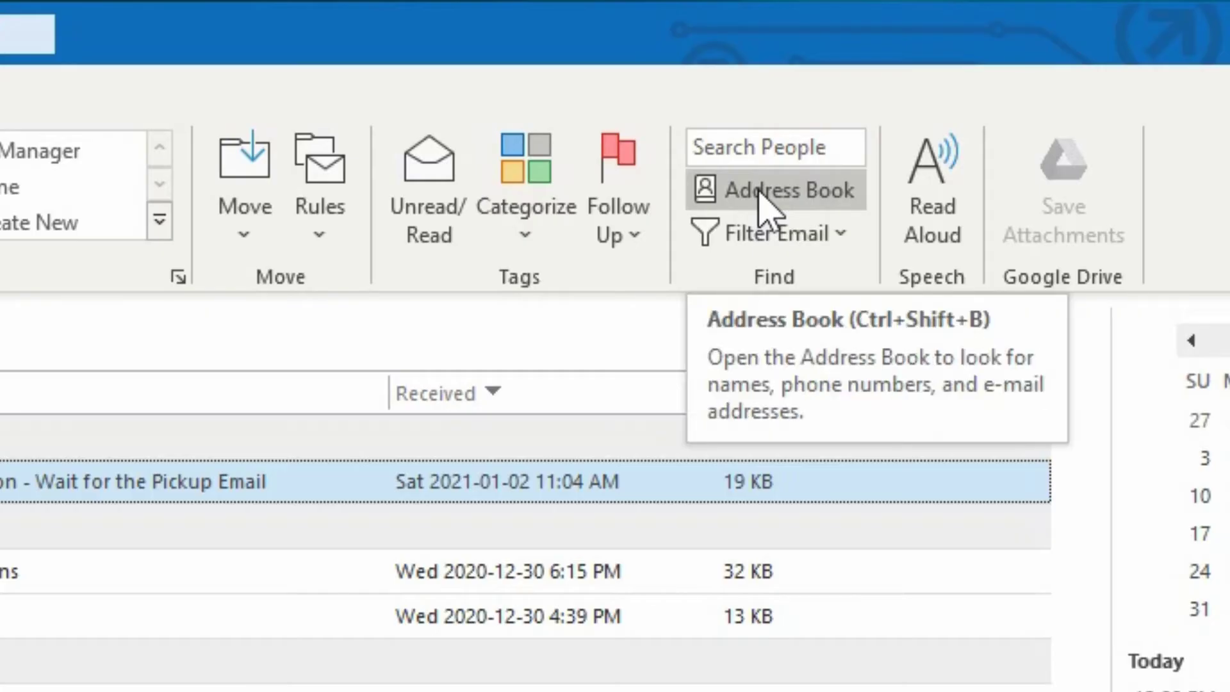
# - Create a New Contact entry from the Outlook Address Book's File menu
pyautogui.click(766, 212)
pyautogui.click(182, 77)
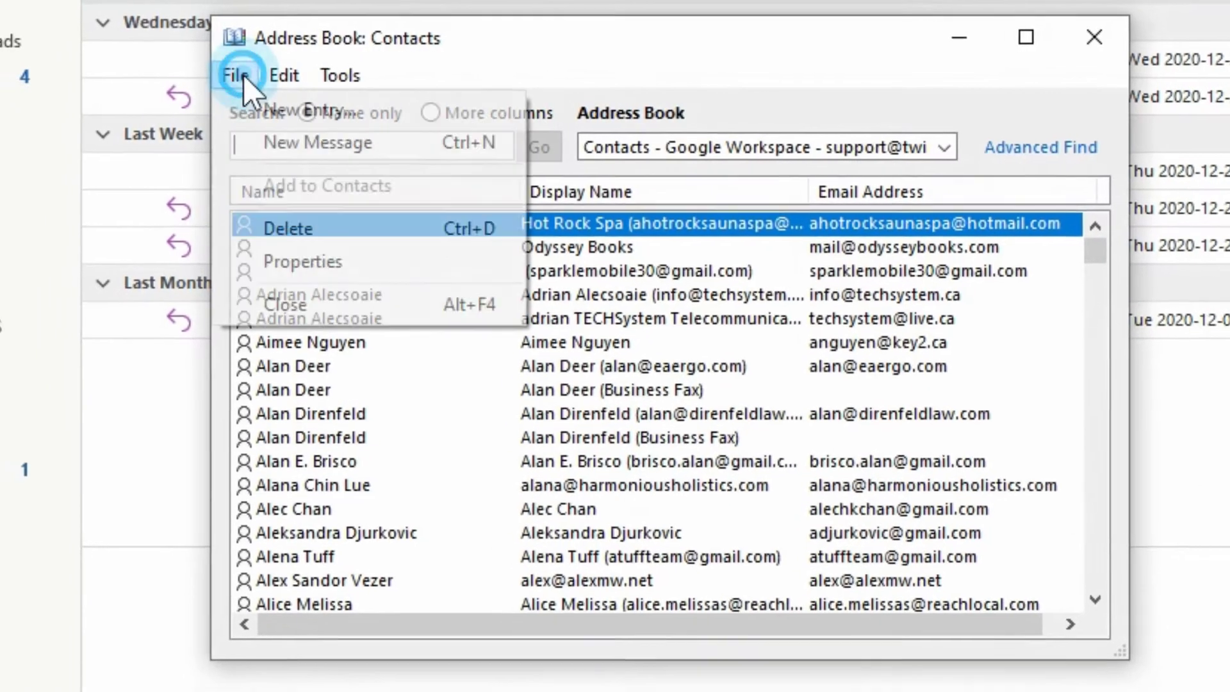
pyautogui.click(328, 111)
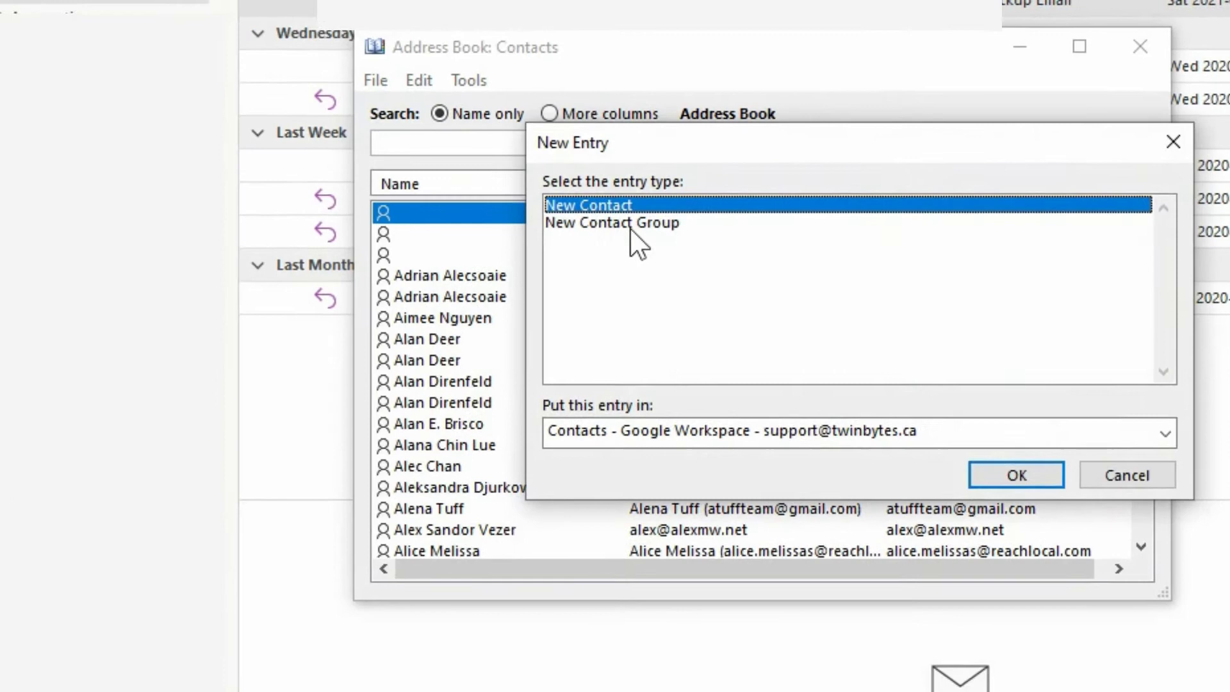
pyautogui.click(1006, 456)
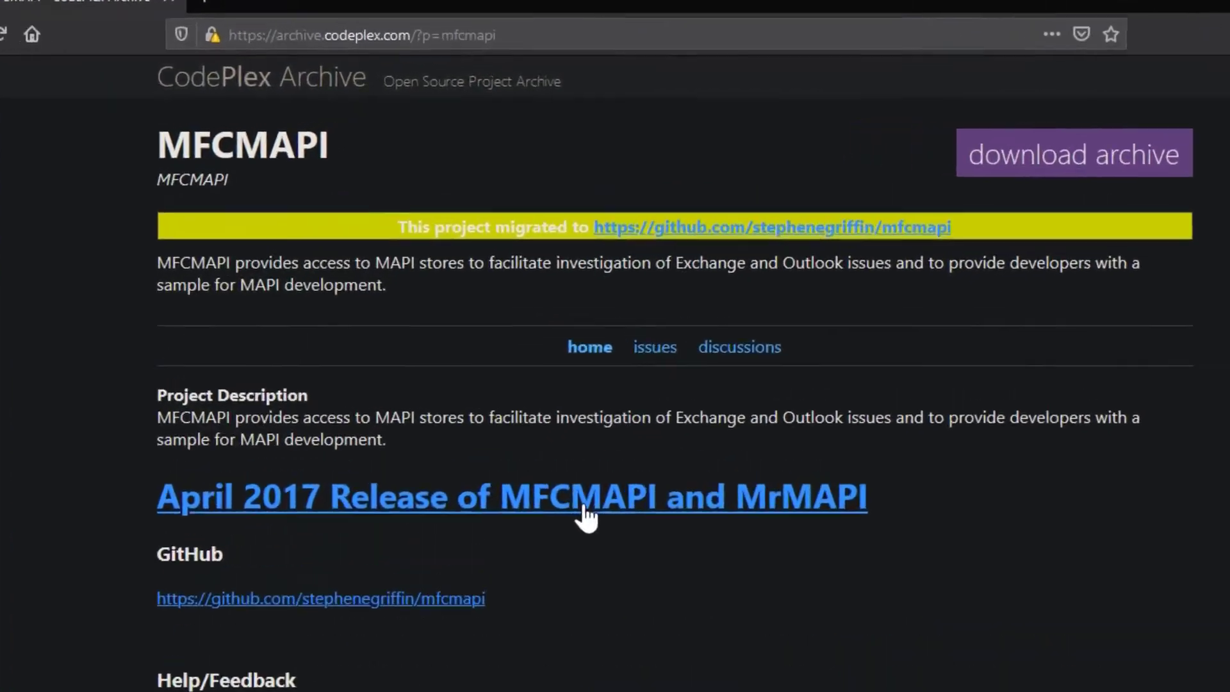
# - Follow the 'April 2017 Release of MFCMAPI and MrMAPI' link to its GitHub page
pyautogui.click(601, 448)
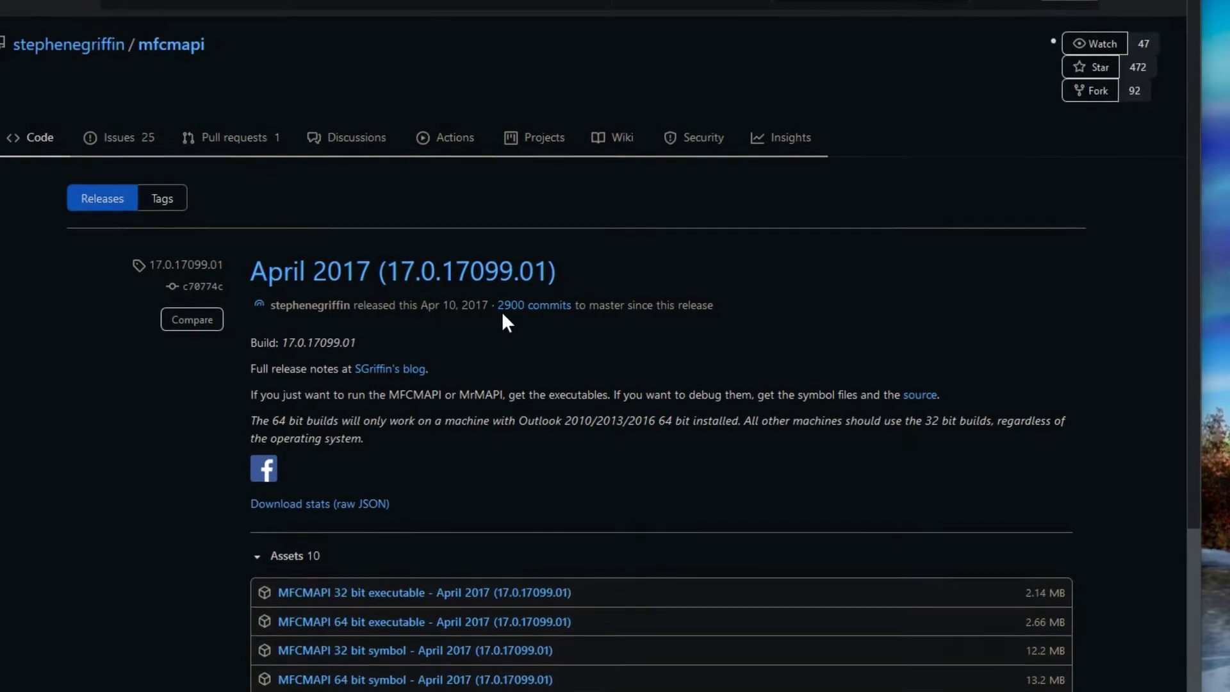
pyautogui.scroll(-3, 475, 285)
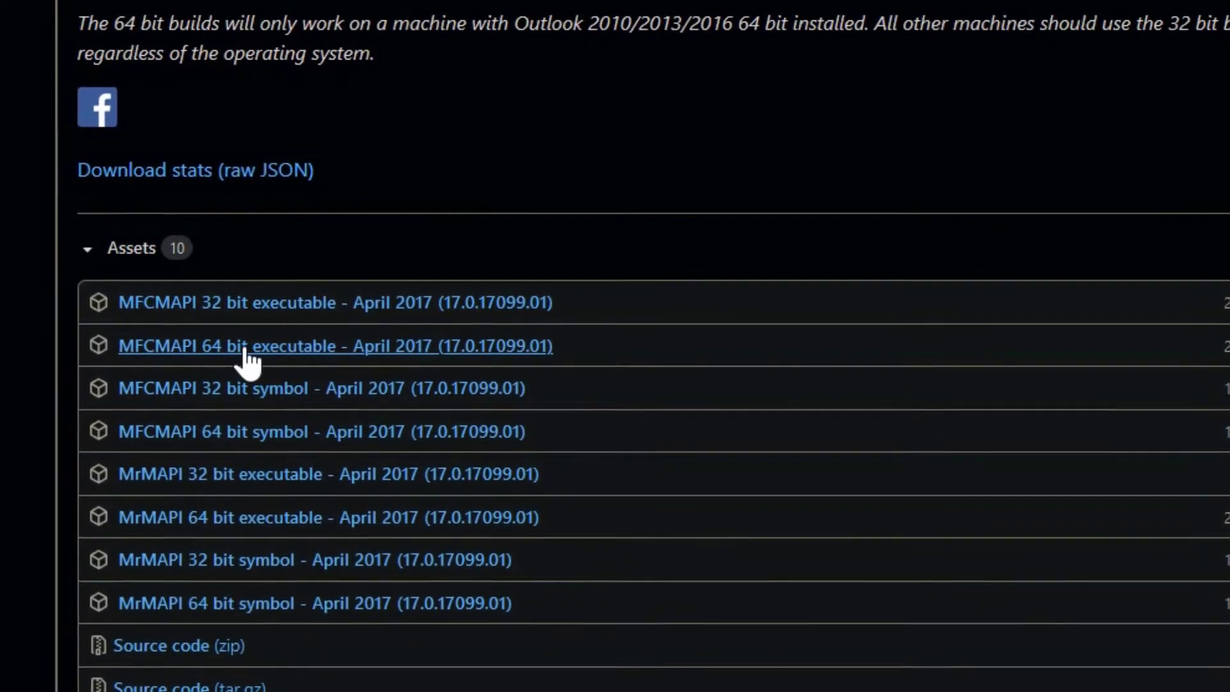
# - Download the 'MFCMAPI 32 bit executable' zip and open it with Windows Explorer
pyautogui.click(270, 304)
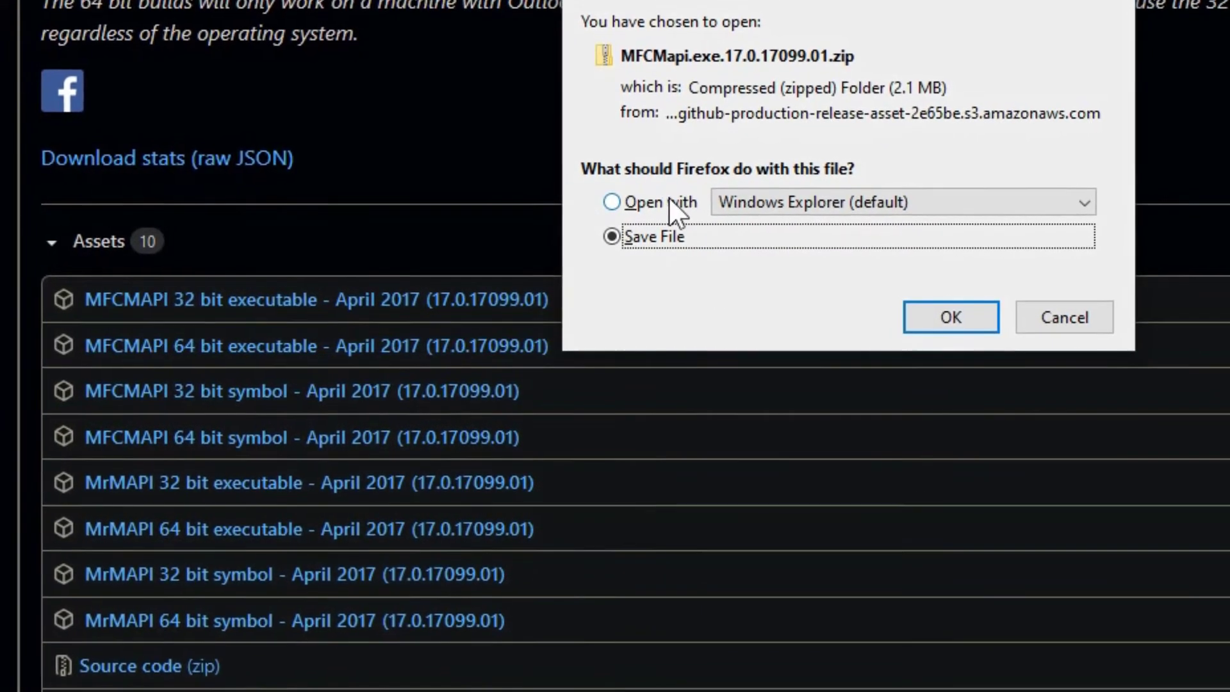
pyautogui.click(669, 203)
pyautogui.click(981, 318)
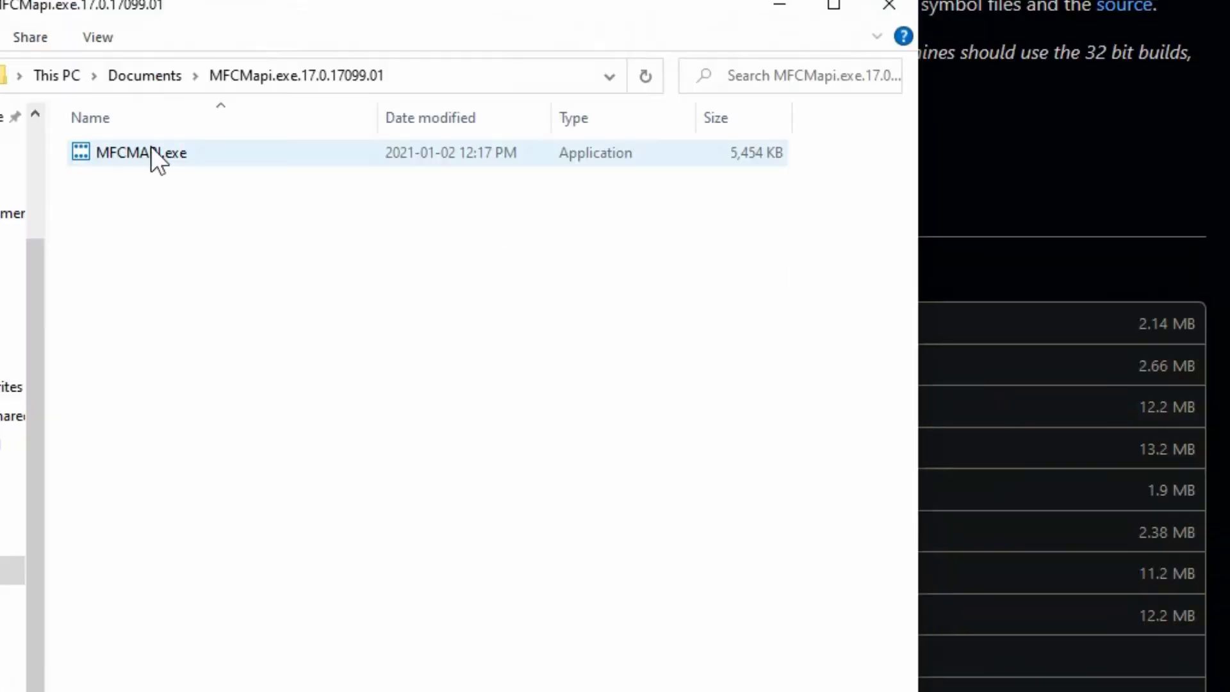
# - Launch MFCMAPI.exe from the zip, dismiss the About notes, and start Session > Logon
pyautogui.doubleClick(151, 145)
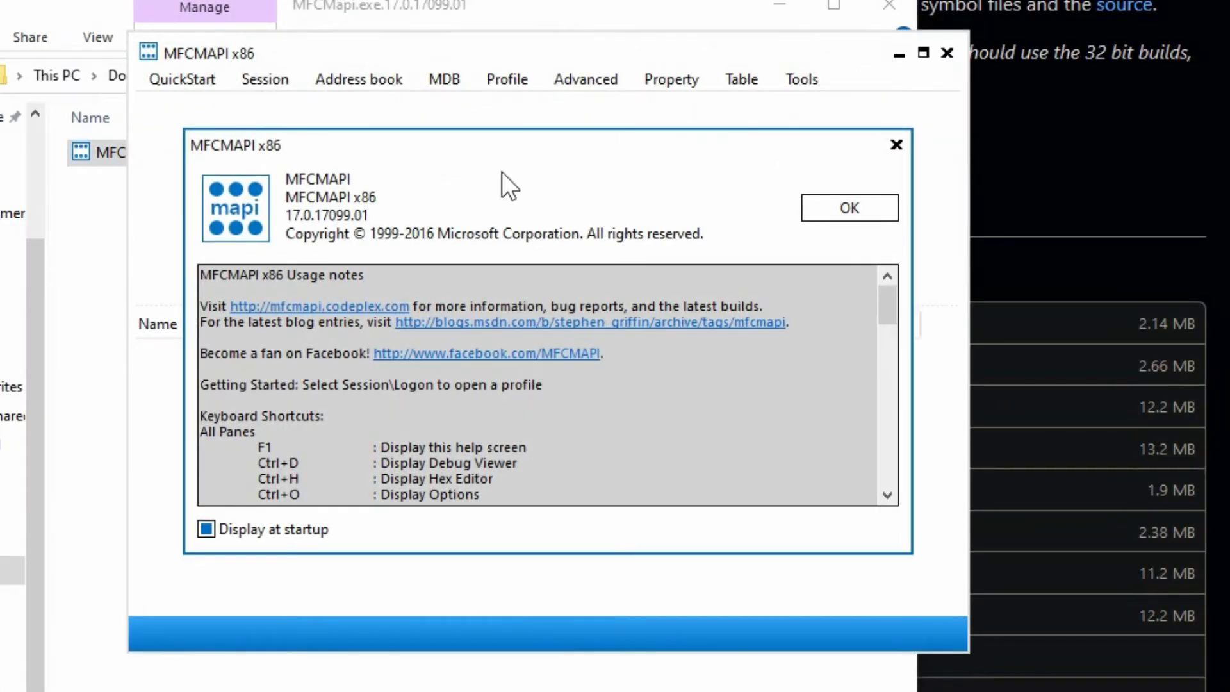
pyautogui.click(846, 205)
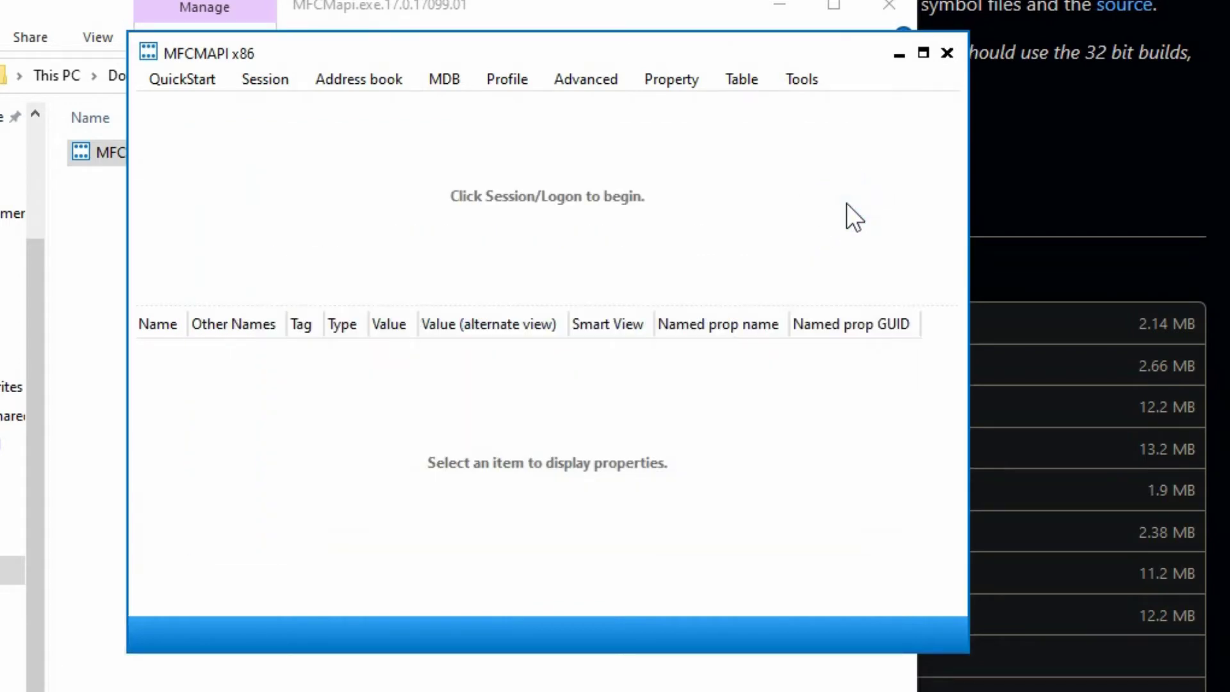
pyautogui.click(270, 82)
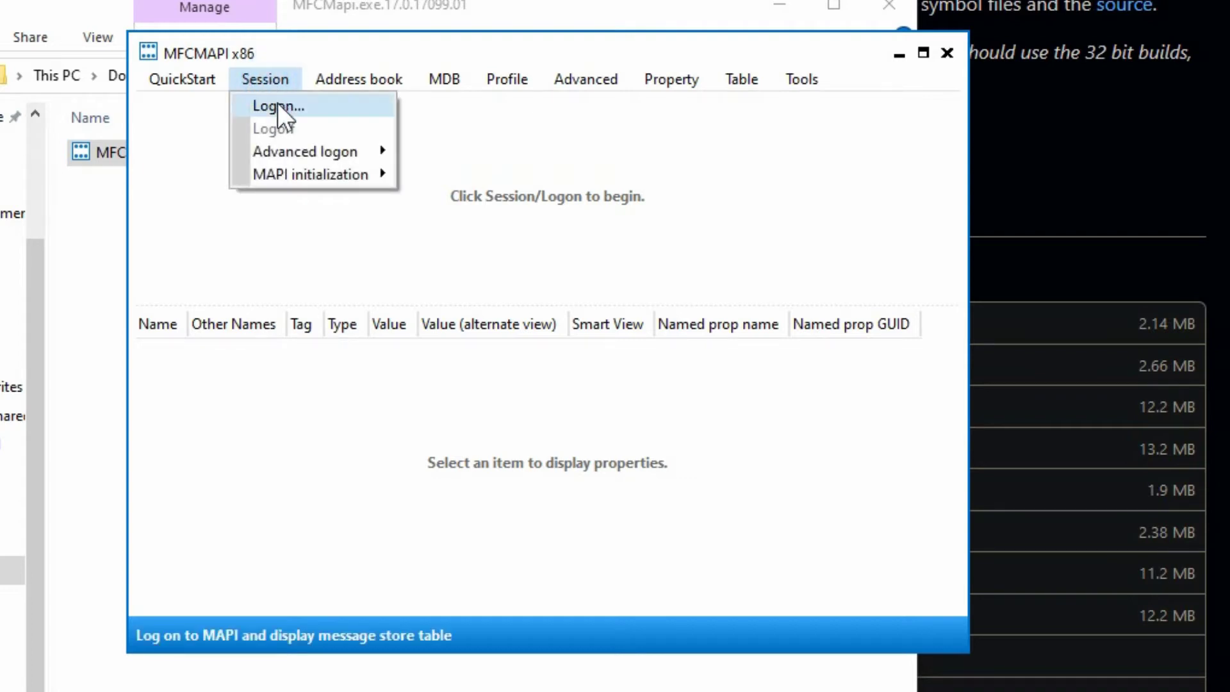
pyautogui.click(279, 105)
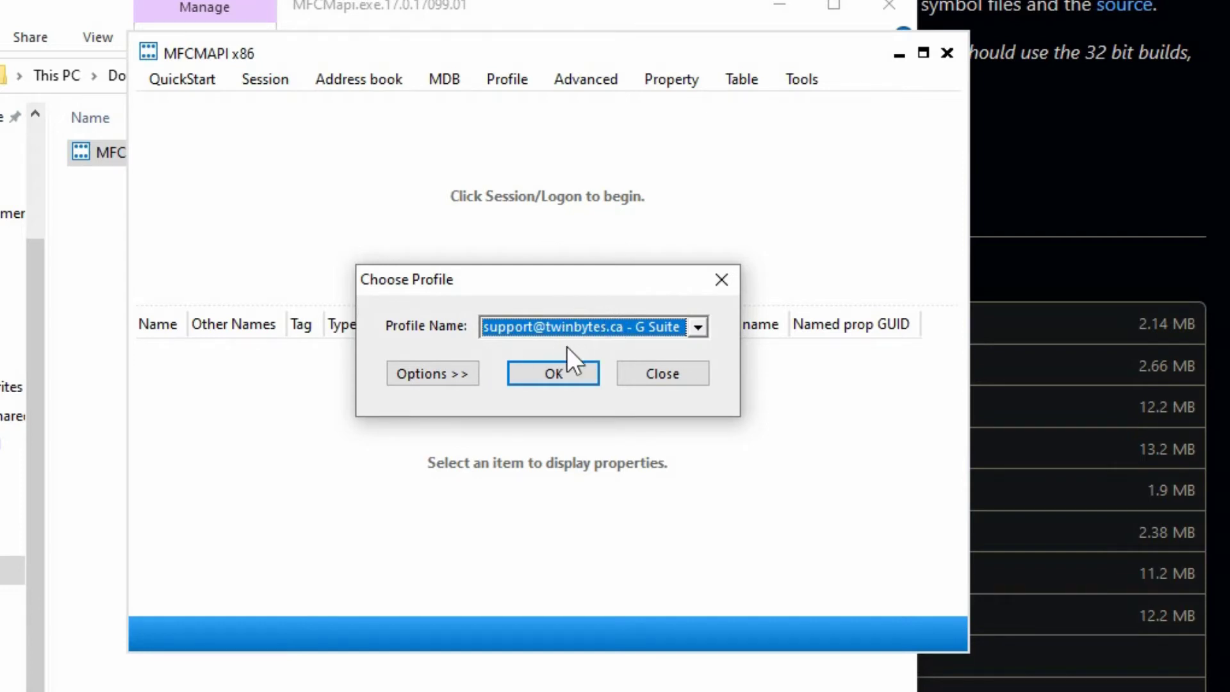
# - Log on with the chosen profile, open the Default Store, and expand Root Container
pyautogui.click(549, 375)
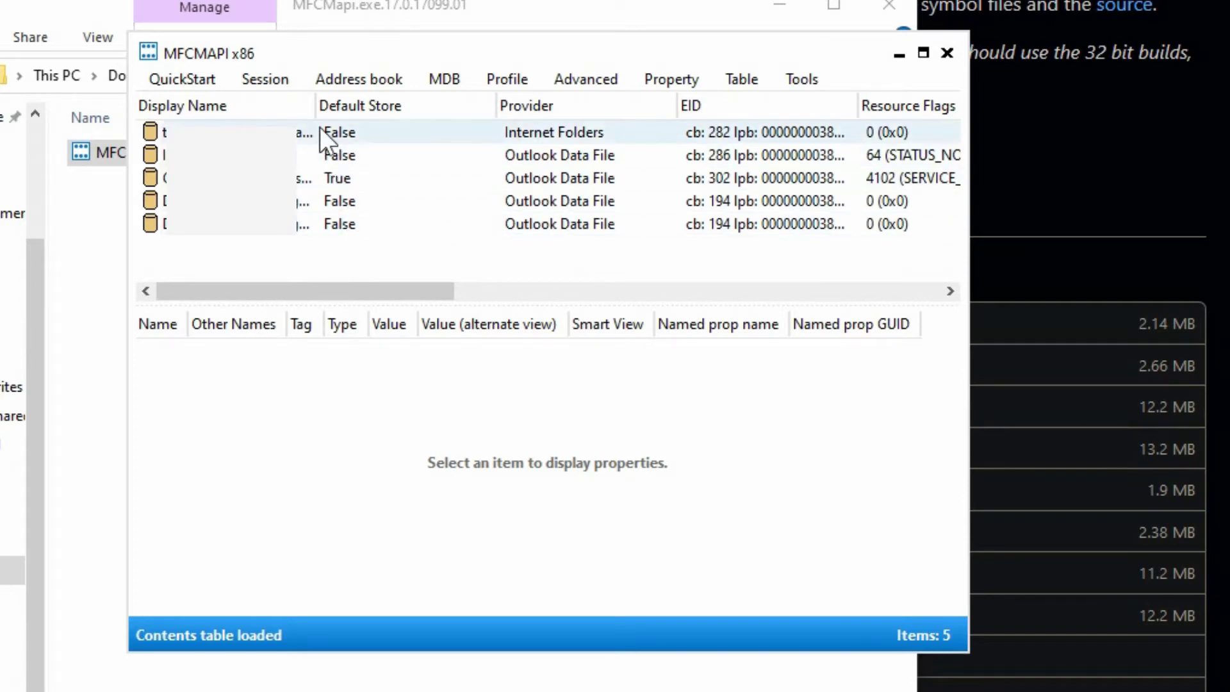
pyautogui.moveTo(317, 100); pyautogui.dragTo(462, 100)
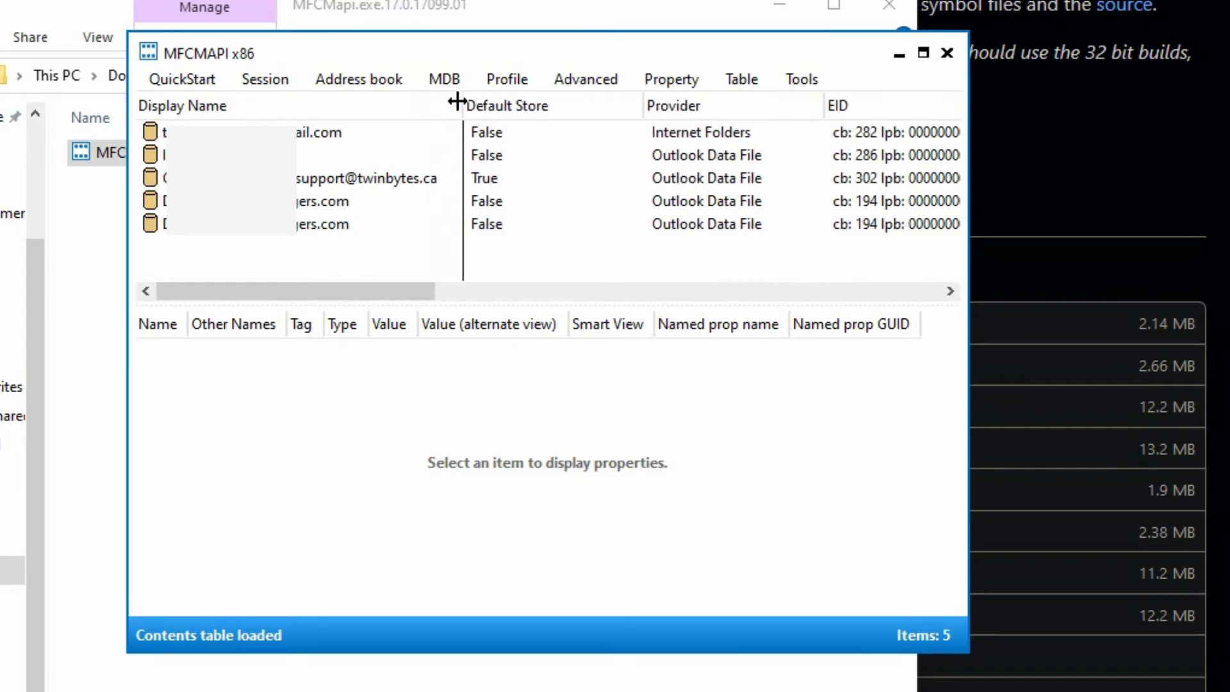
pyautogui.click(354, 179)
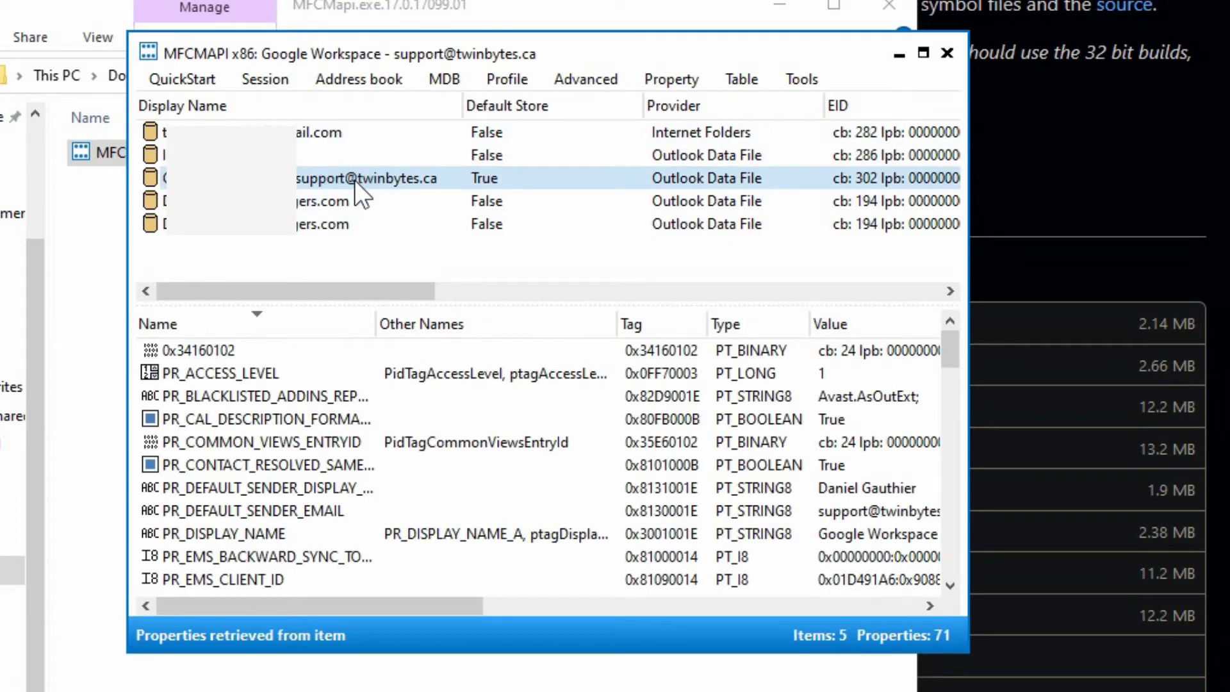
pyautogui.doubleClick(354, 180)
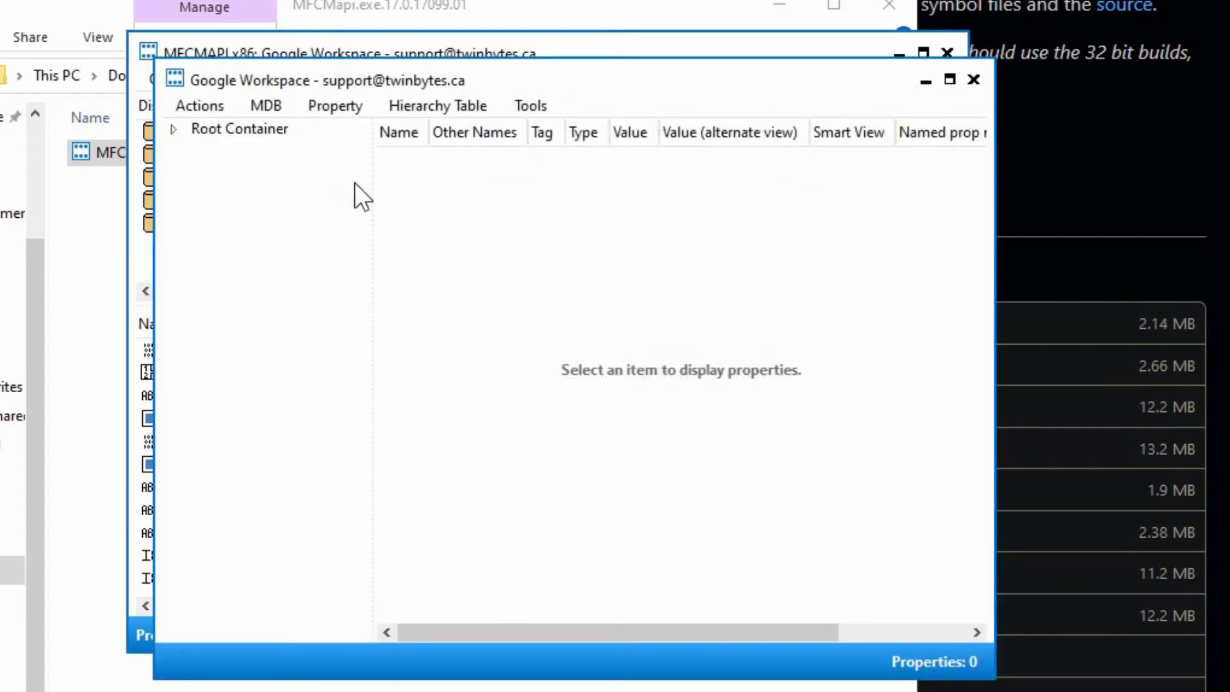
pyautogui.click(175, 132)
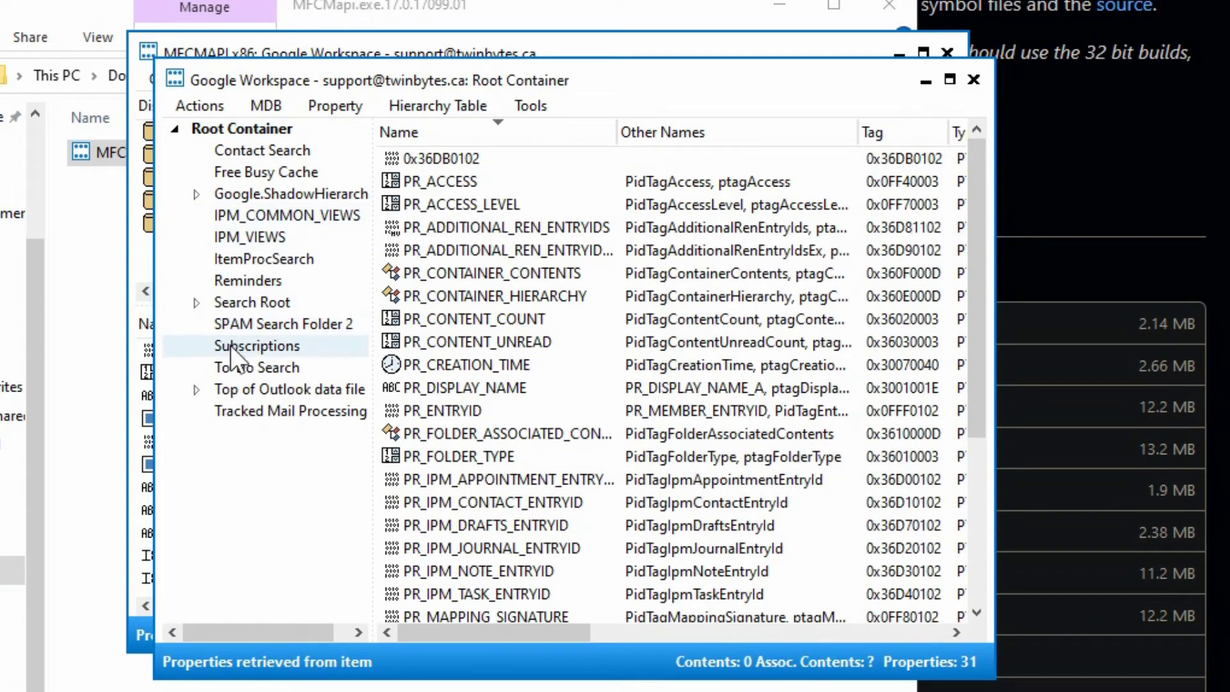
# - Expand Top of Outlook data file and bring up the Inbox's context menu
pyautogui.click(243, 392)
pyautogui.click(196, 390)
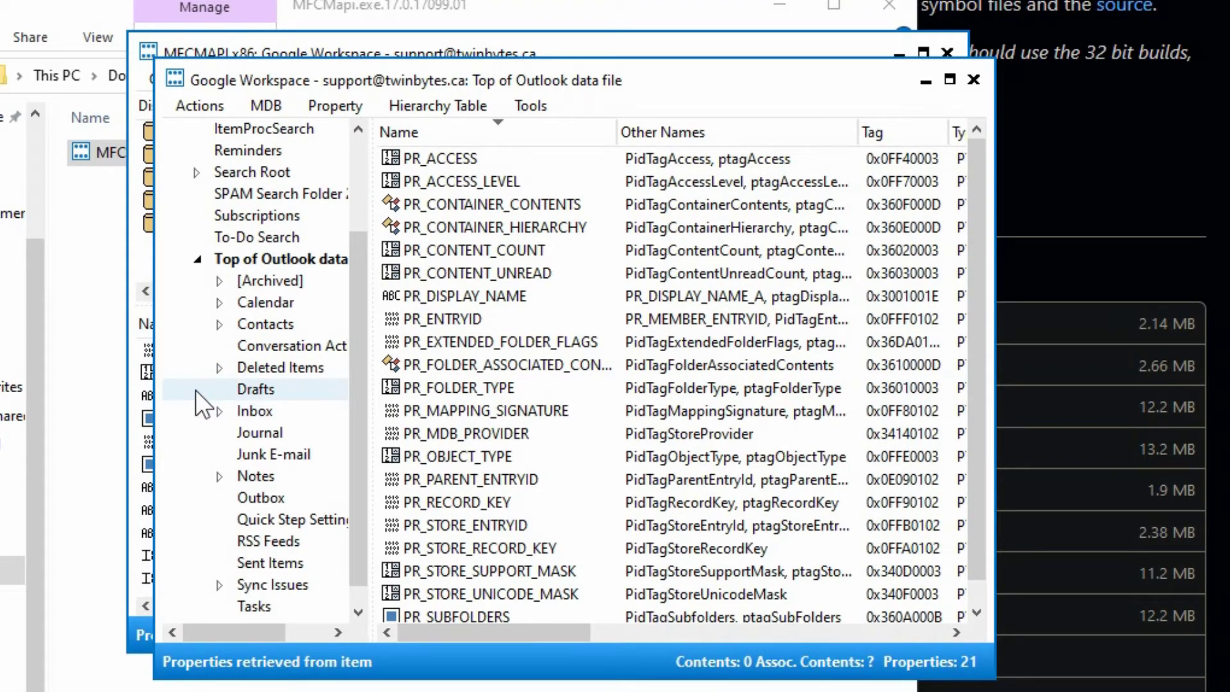
pyautogui.click(262, 410)
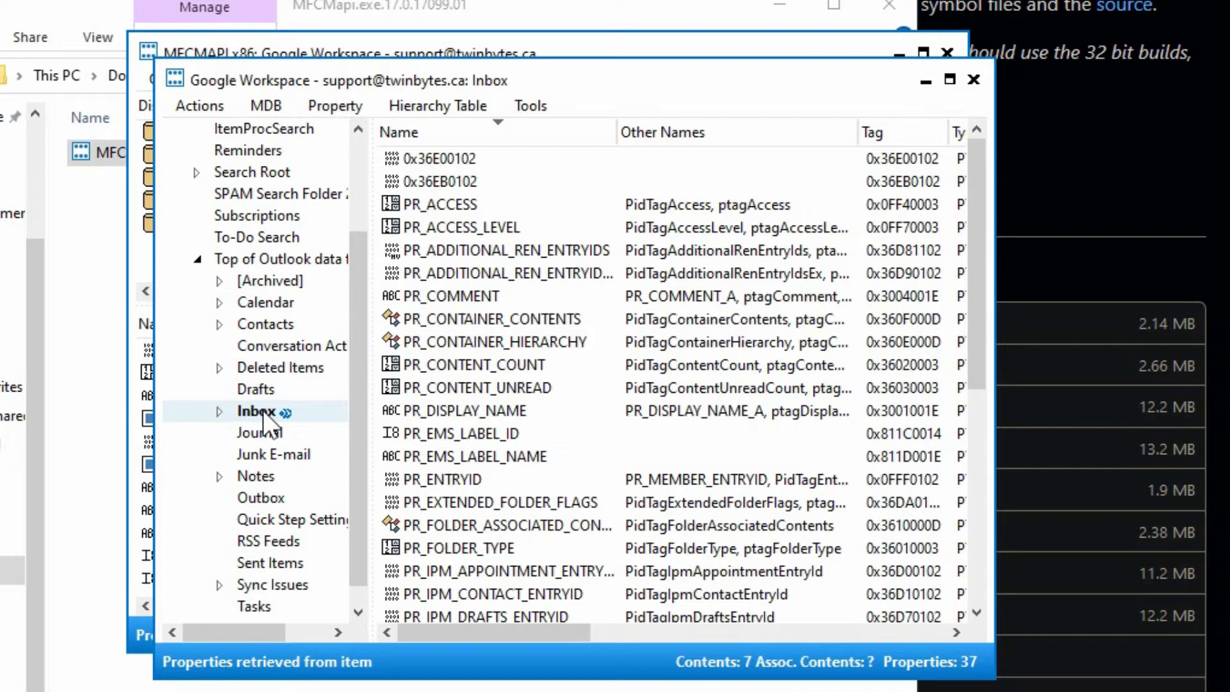
pyautogui.rightClick(262, 410)
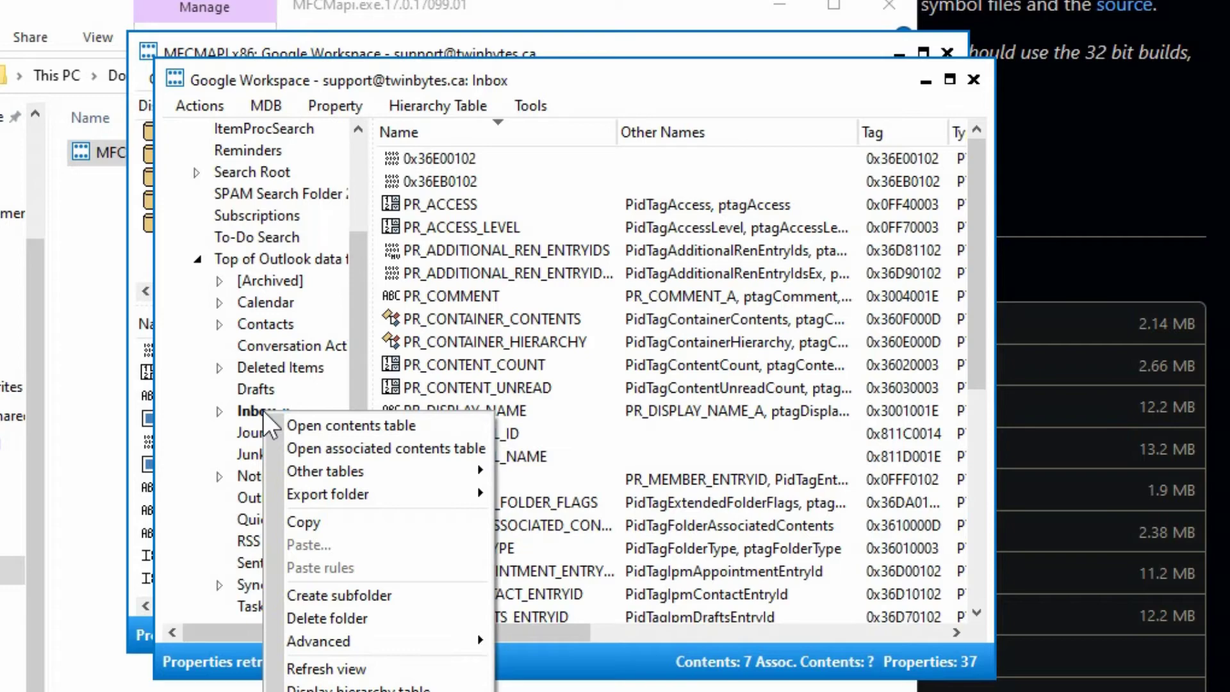
# - Open the Inbox's associated contents table and select the IPM.Configuration.Autocomplete item
pyautogui.click(418, 448)
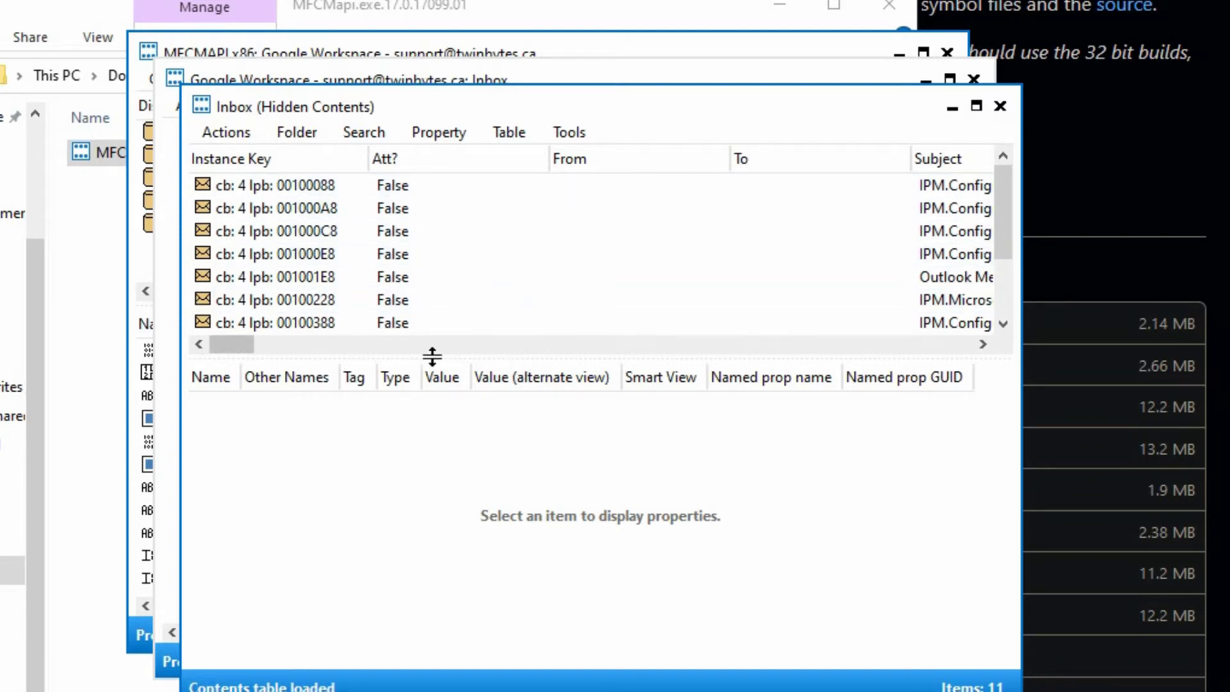
pyautogui.moveTo(239, 350); pyautogui.dragTo(272, 350)
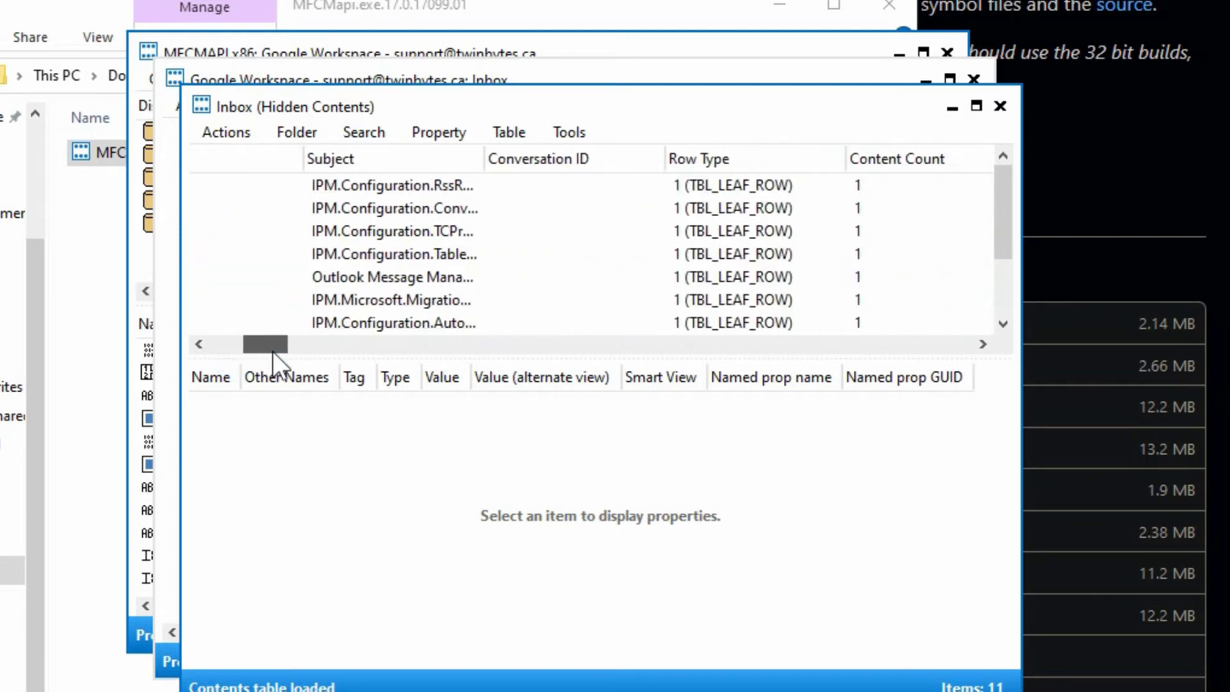
pyautogui.moveTo(478, 159); pyautogui.dragTo(656, 162)
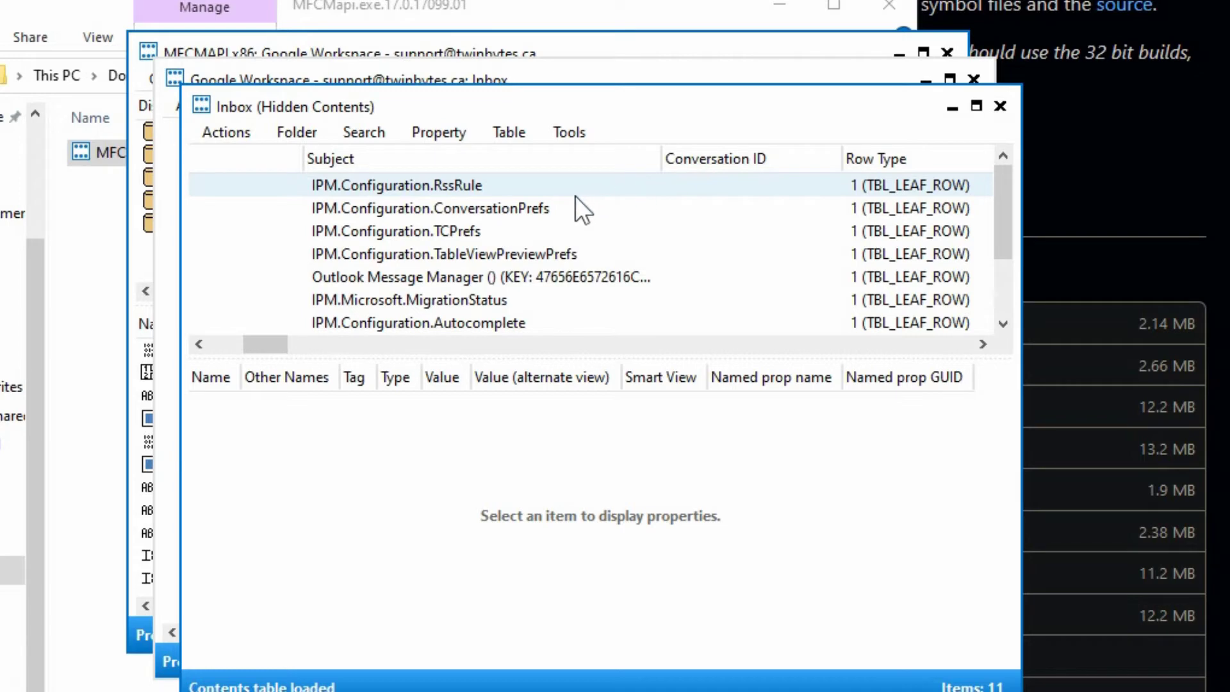
pyautogui.click(533, 319)
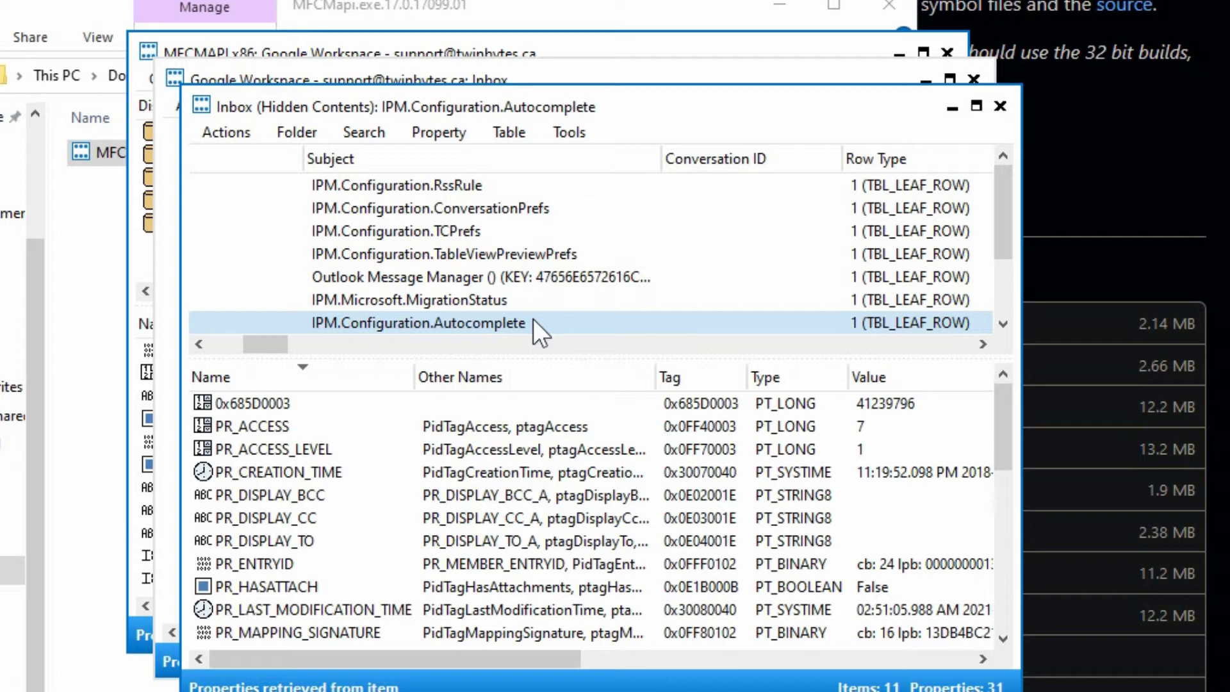
# - Export the Autocomplete item with MSG file (UNICODE) as the save format
pyautogui.rightClick(496, 323)
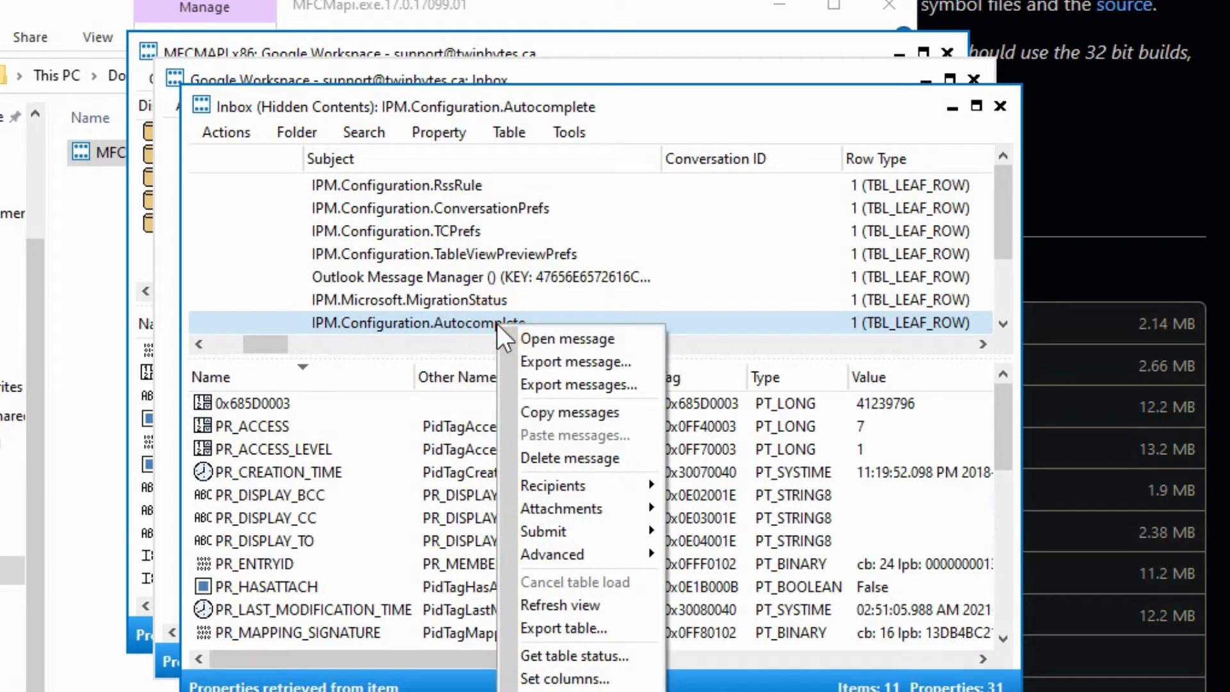
pyautogui.click(630, 363)
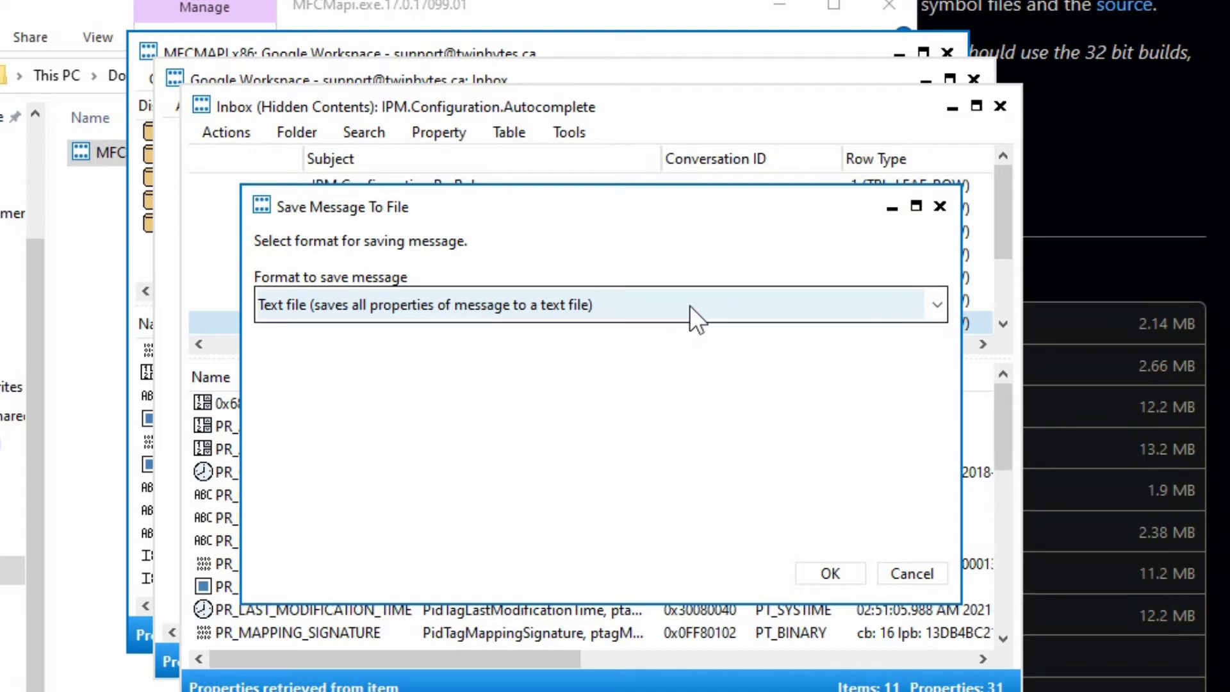
pyautogui.click(720, 306)
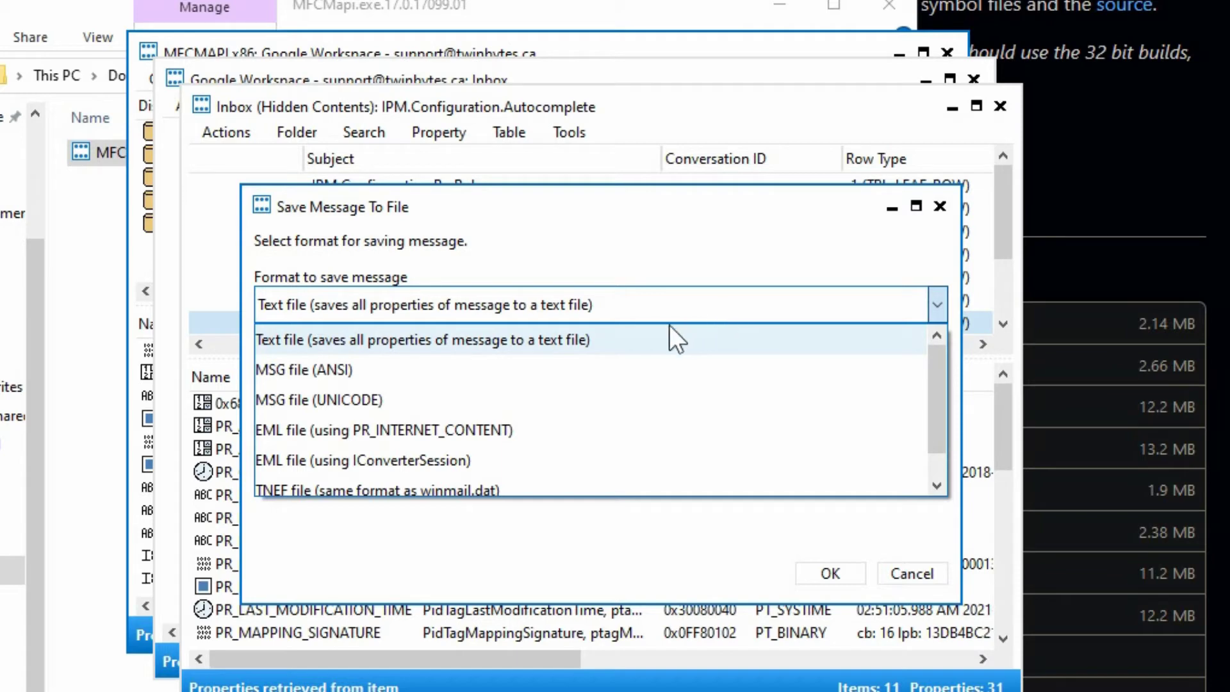
pyautogui.click(568, 399)
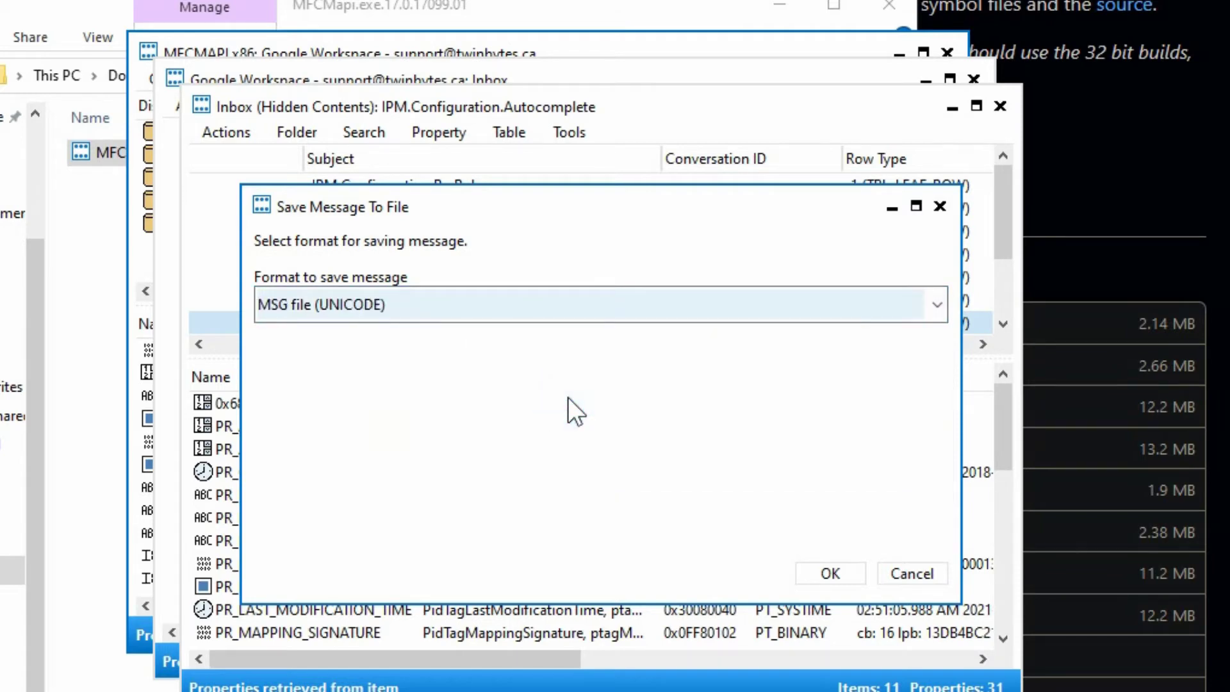
# - Save IPM.Configuration.Autocomplete_88031000.msg into Backup AutoComplete, keeping default CopyTo and excluded tags
pyautogui.click(827, 576)
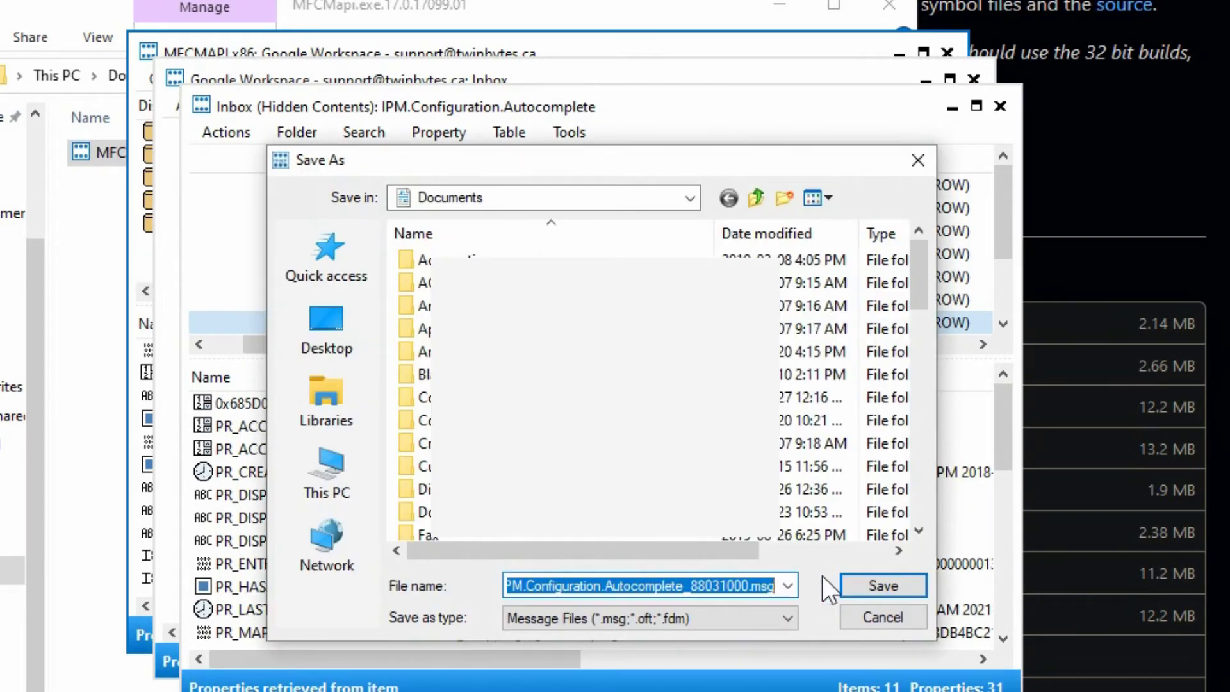
pyautogui.doubleClick(770, 542)
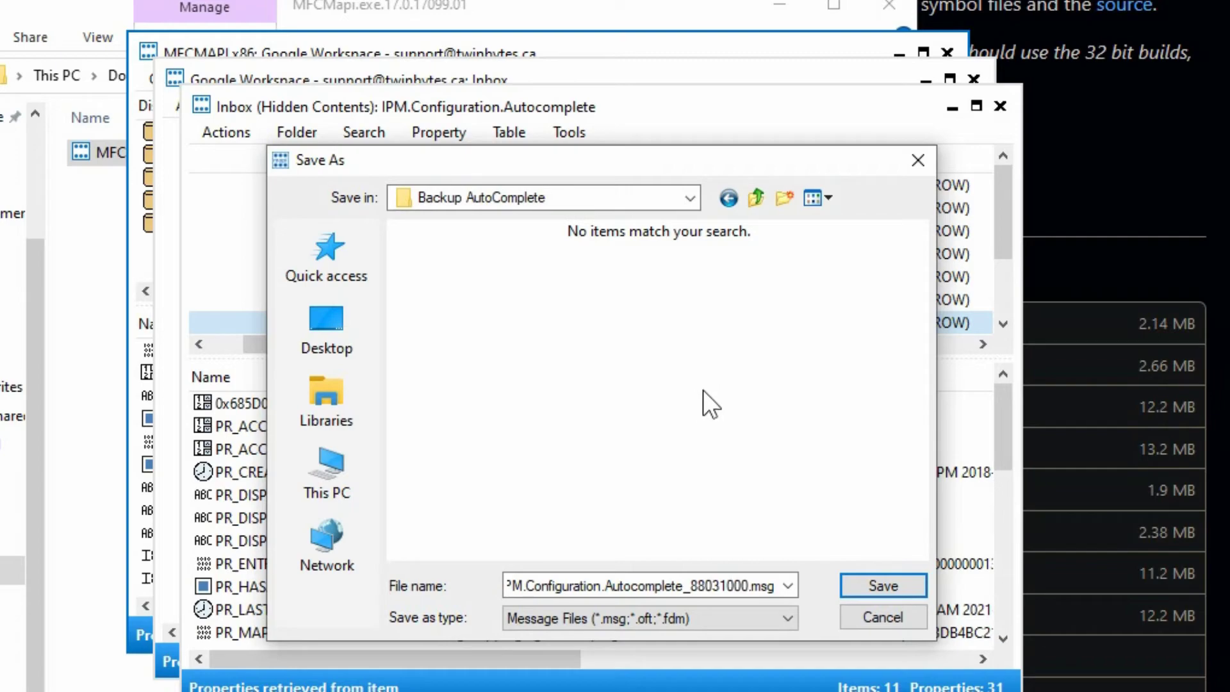
pyautogui.click(863, 576)
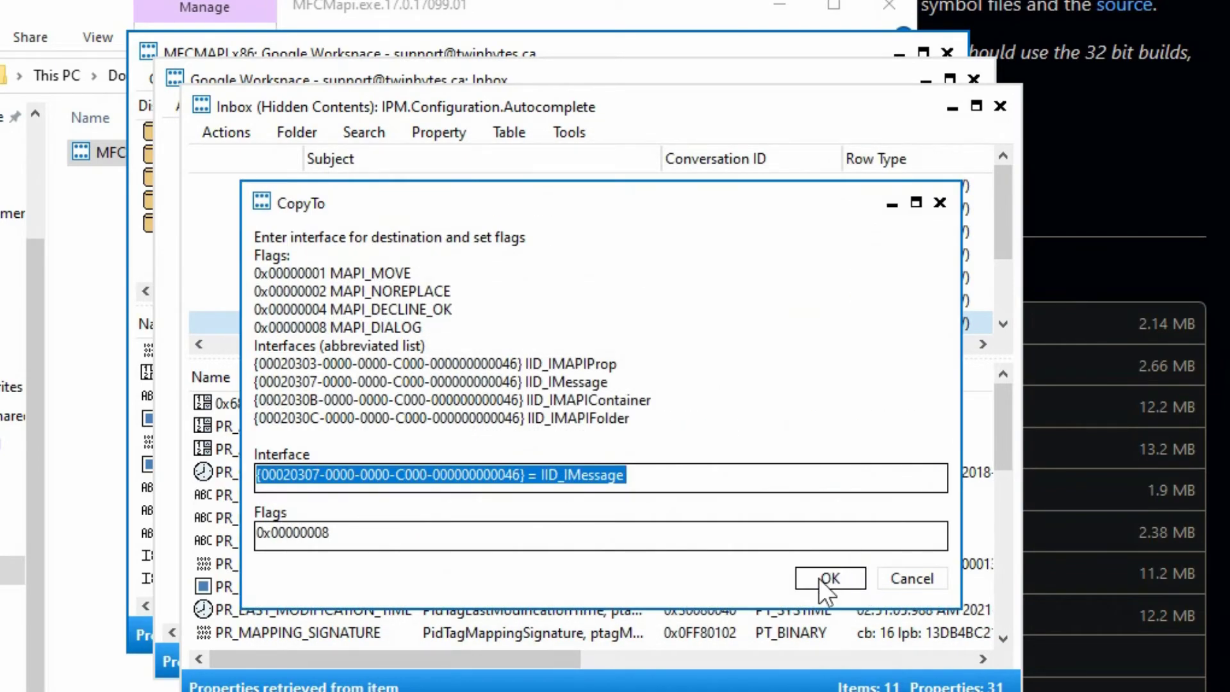
pyautogui.click(819, 579)
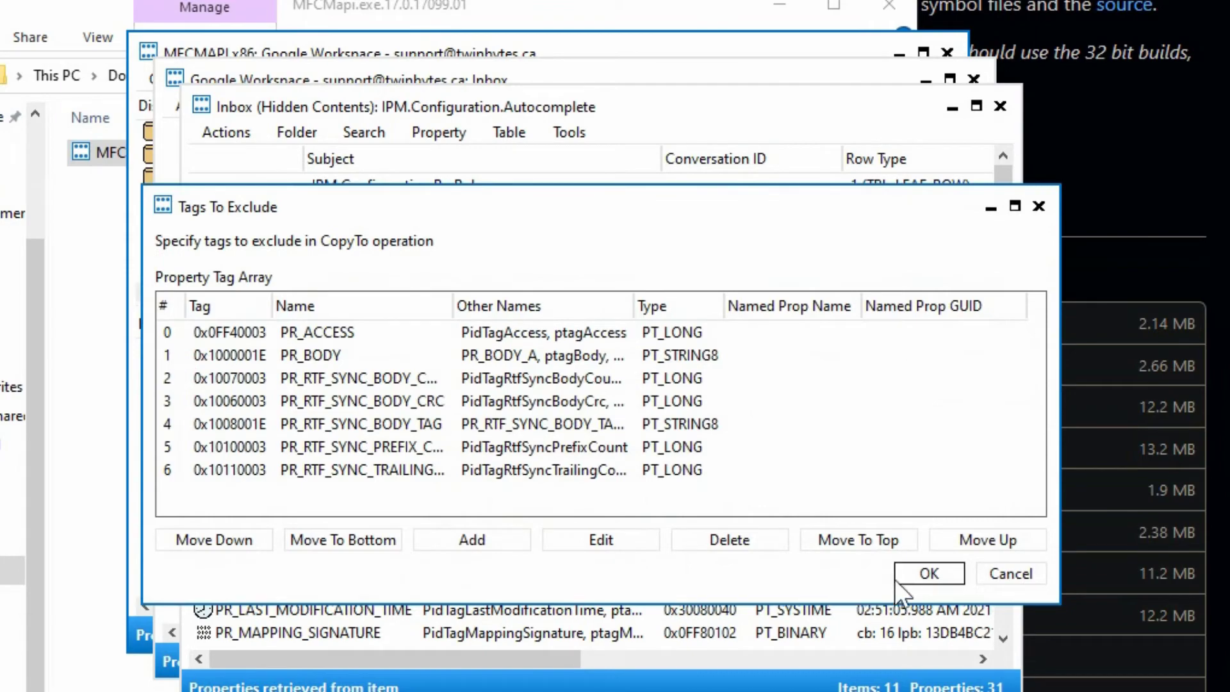
pyautogui.click(907, 577)
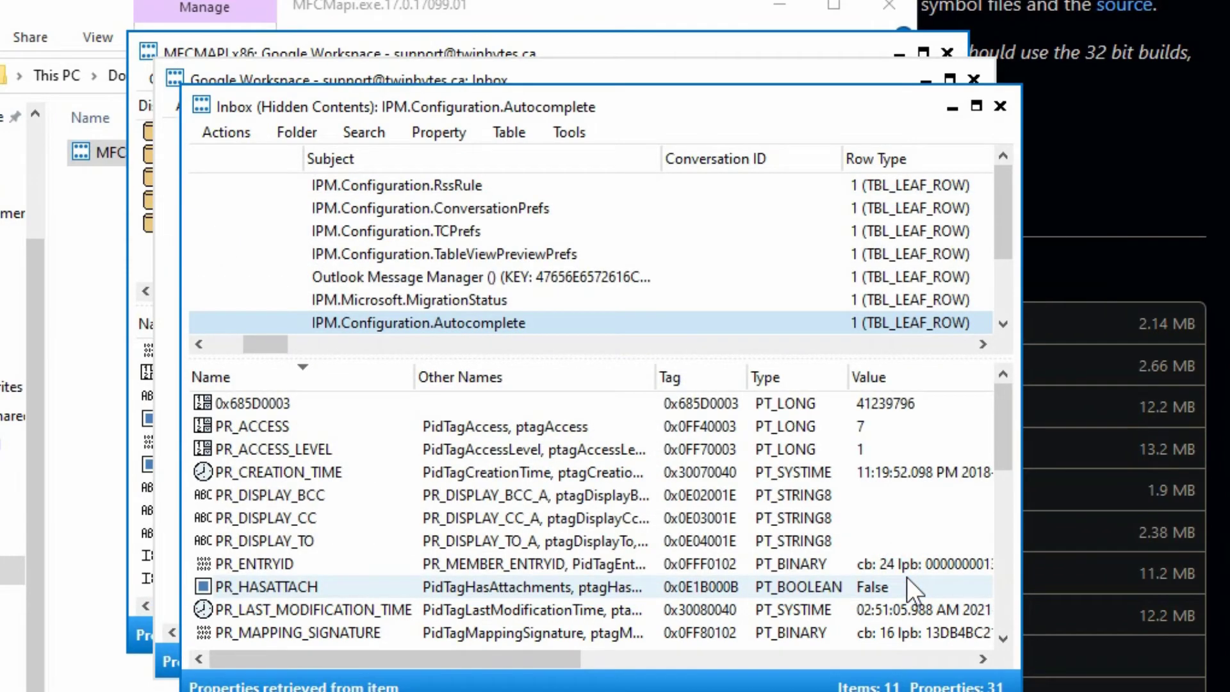
# - Close the Inbox hidden contents, Inbox folder and main MFCMAPI windows
pyautogui.click(1001, 107)
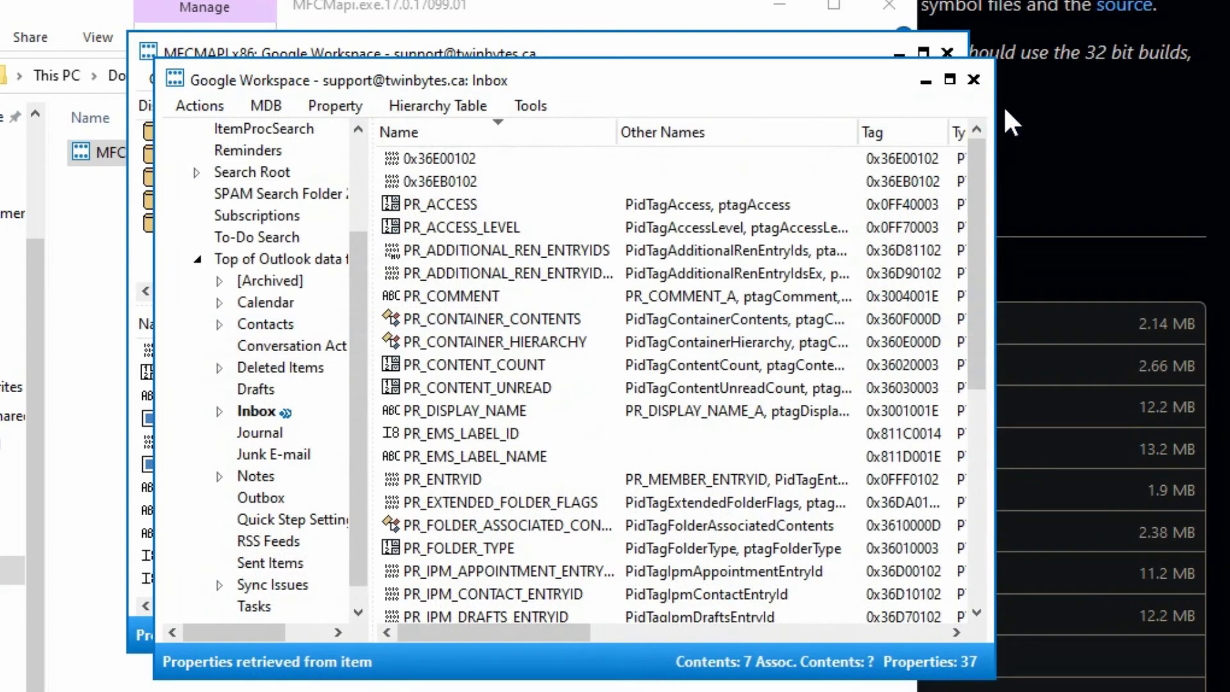
pyautogui.click(973, 79)
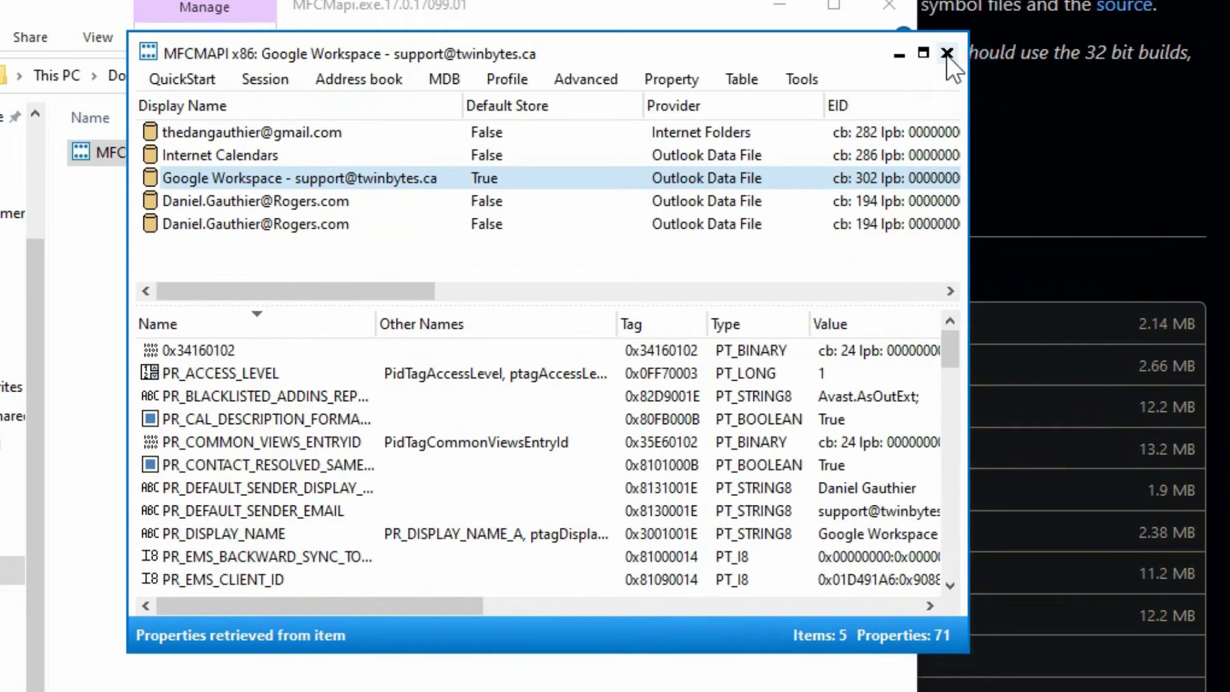
pyautogui.click(946, 54)
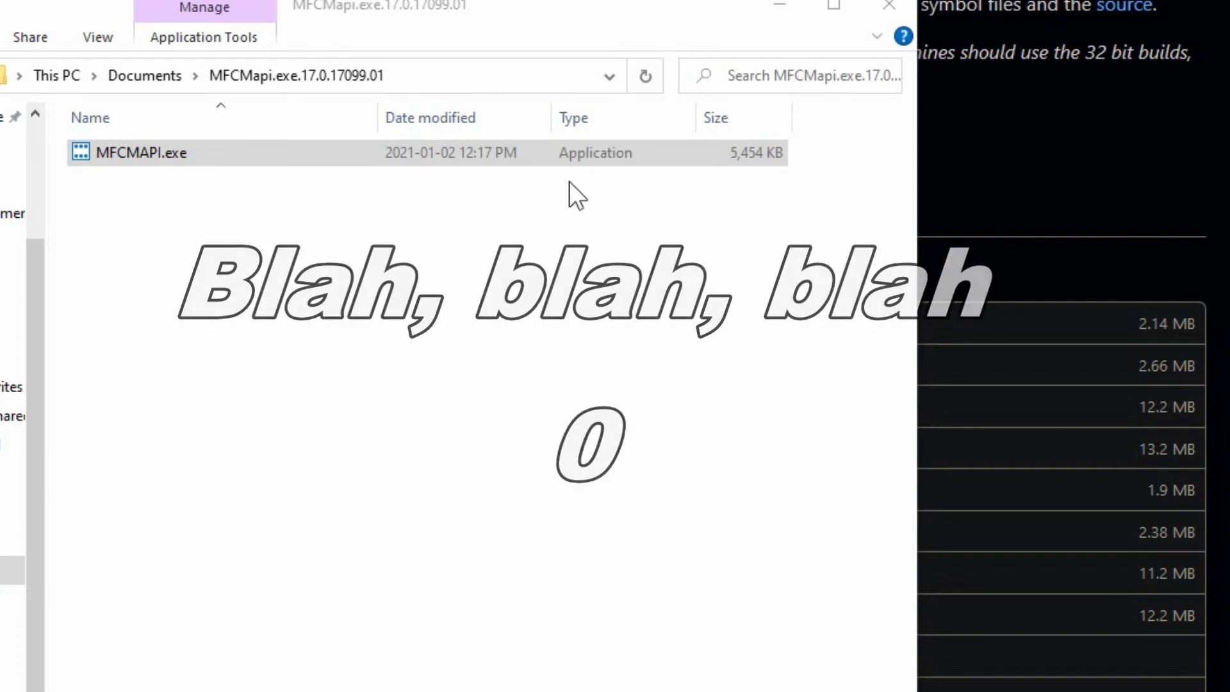
# - Relaunch MFCMAPI.exe from File Explorer and dismiss the about screen
pyautogui.click(117, 159)
pyautogui.doubleClick(134, 155)
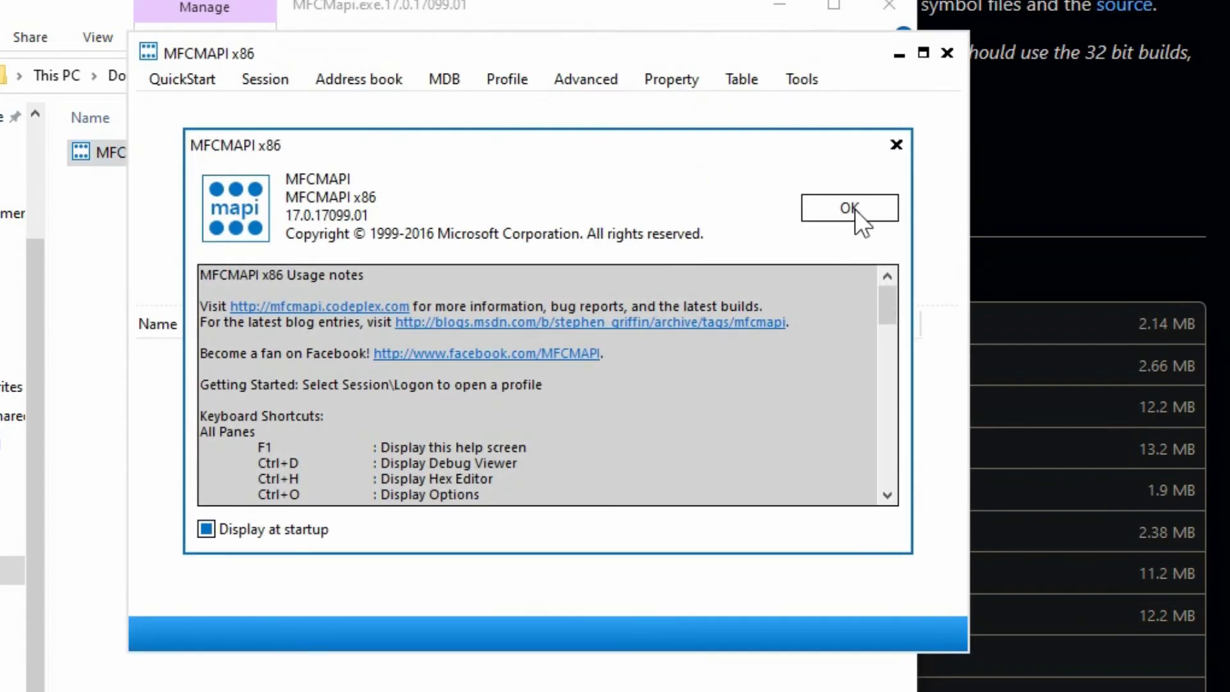
pyautogui.click(850, 209)
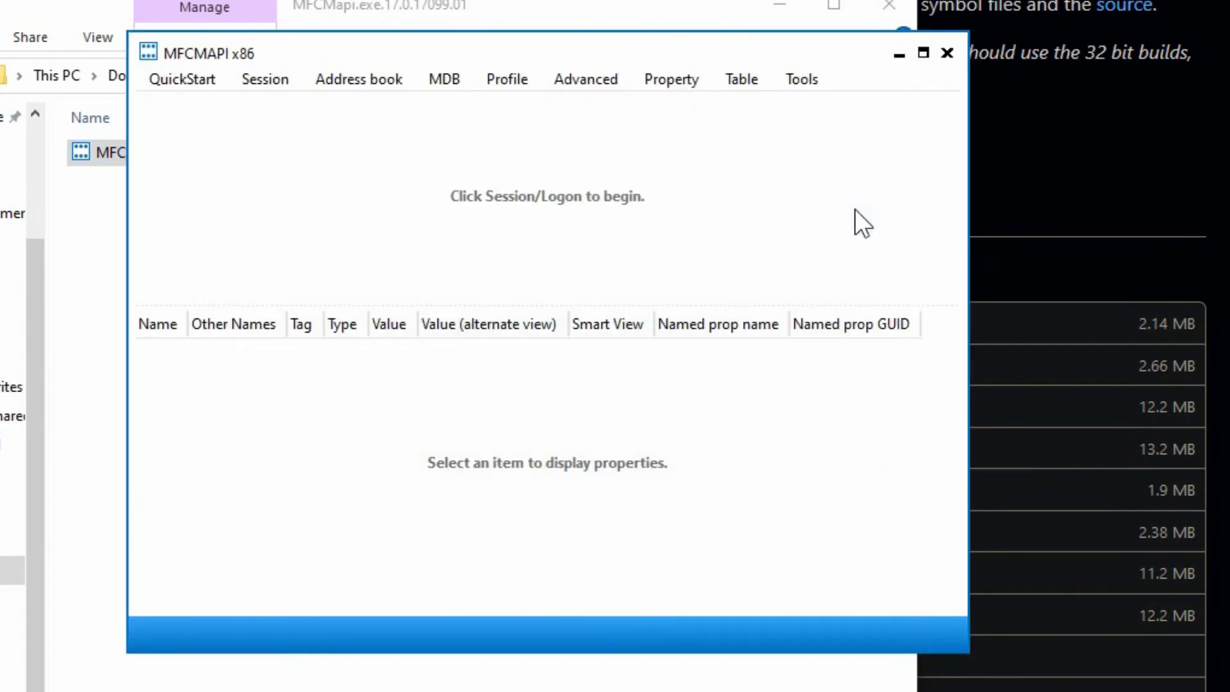
# - Log on to the mail profile, widen the Display Name column, and select the Google Workspace store
pyautogui.click(246, 87)
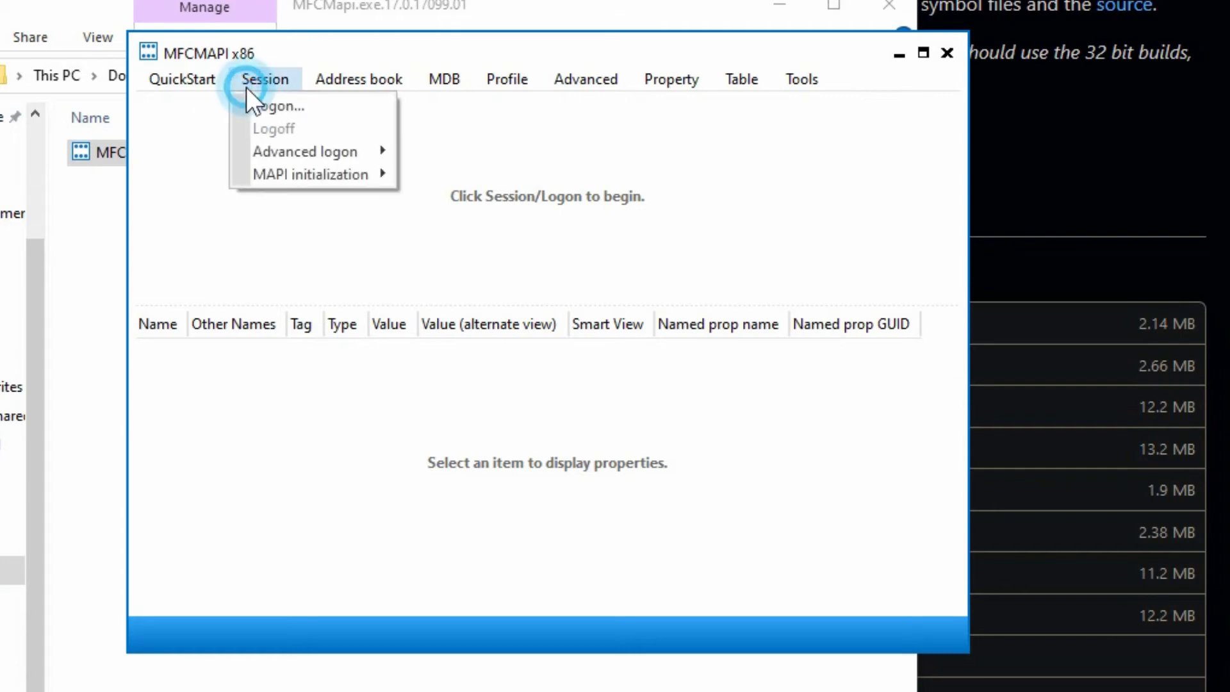
pyautogui.click(296, 109)
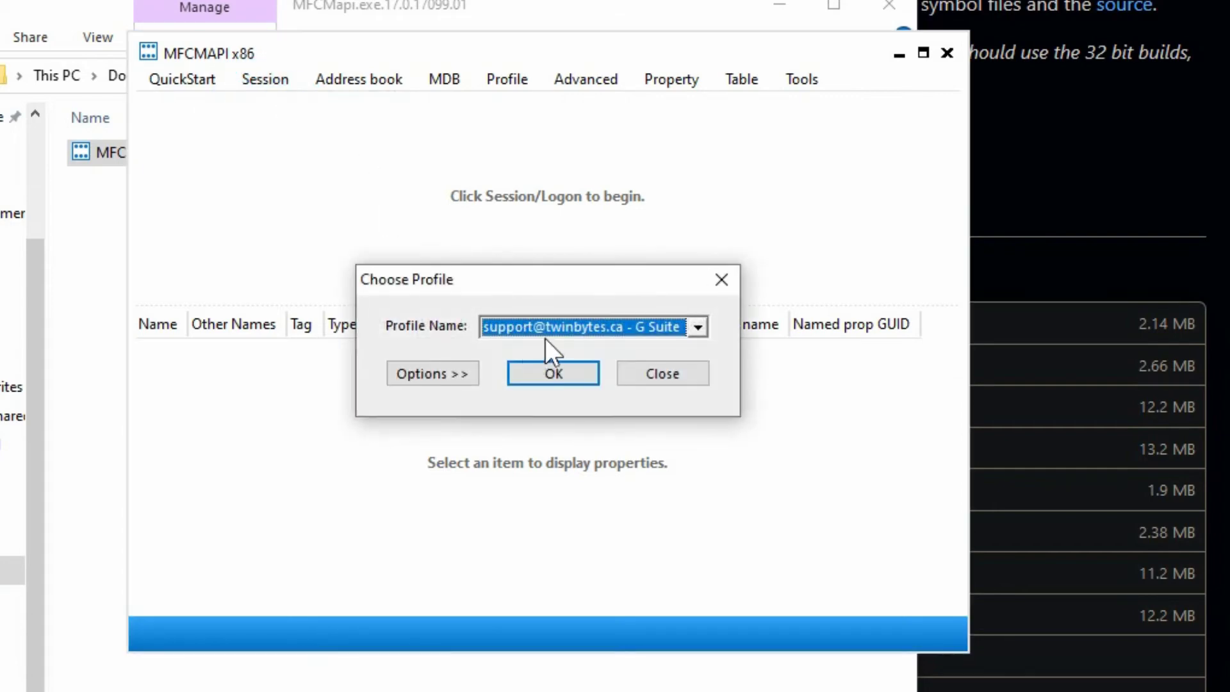
pyautogui.click(545, 371)
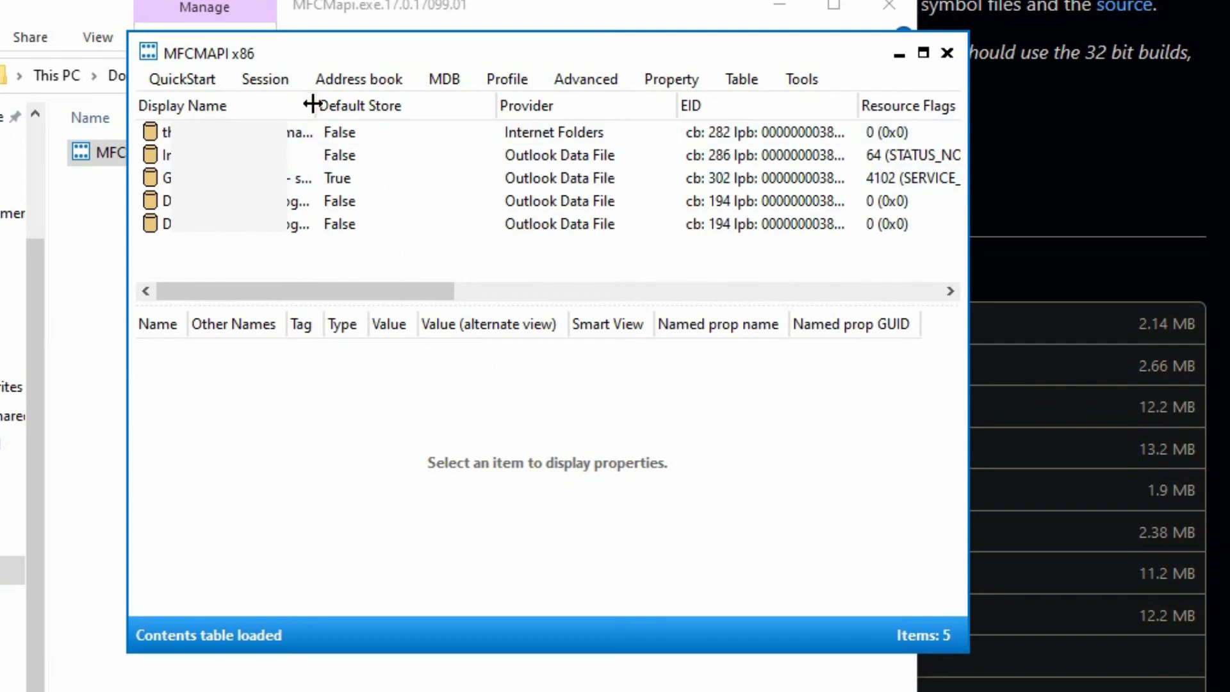
pyautogui.moveTo(315, 106)
pyautogui.mouseDown()
pyautogui.moveTo(497, 118)
pyautogui.moveTo(499, 130)
pyautogui.mouseUp()
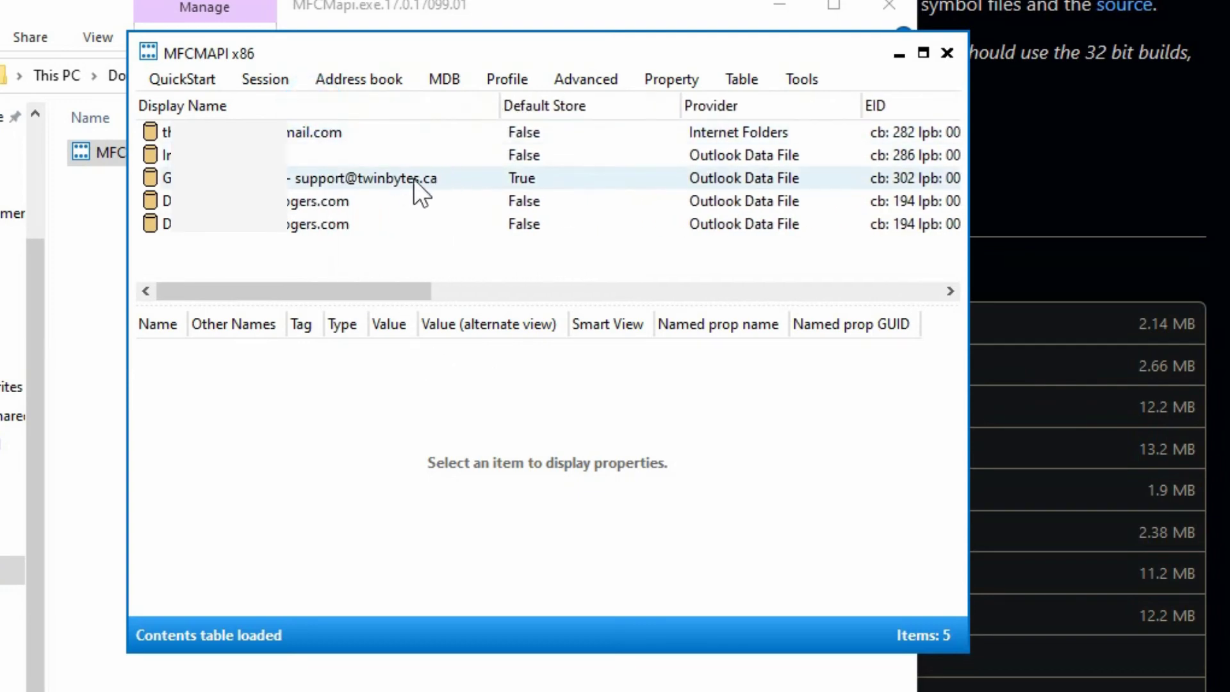
pyautogui.click(391, 179)
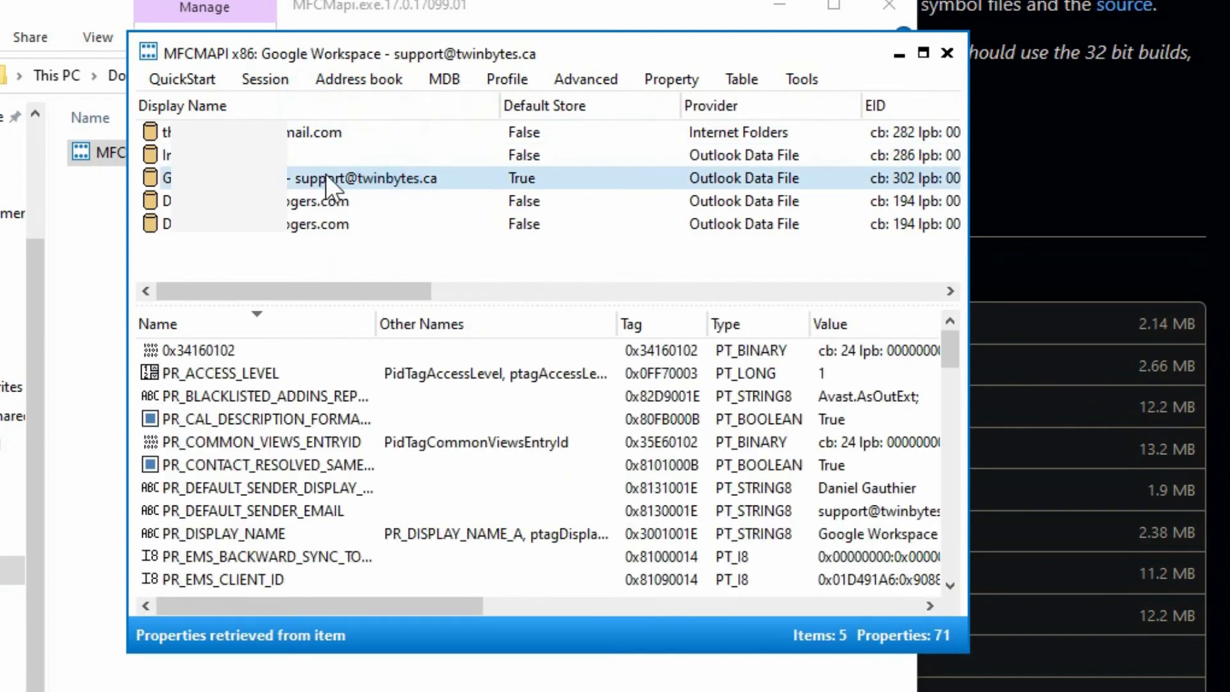
# - Open the Google Workspace store and the Inbox's associated contents table under Top of Outlook data file
pyautogui.doubleClick(375, 182)
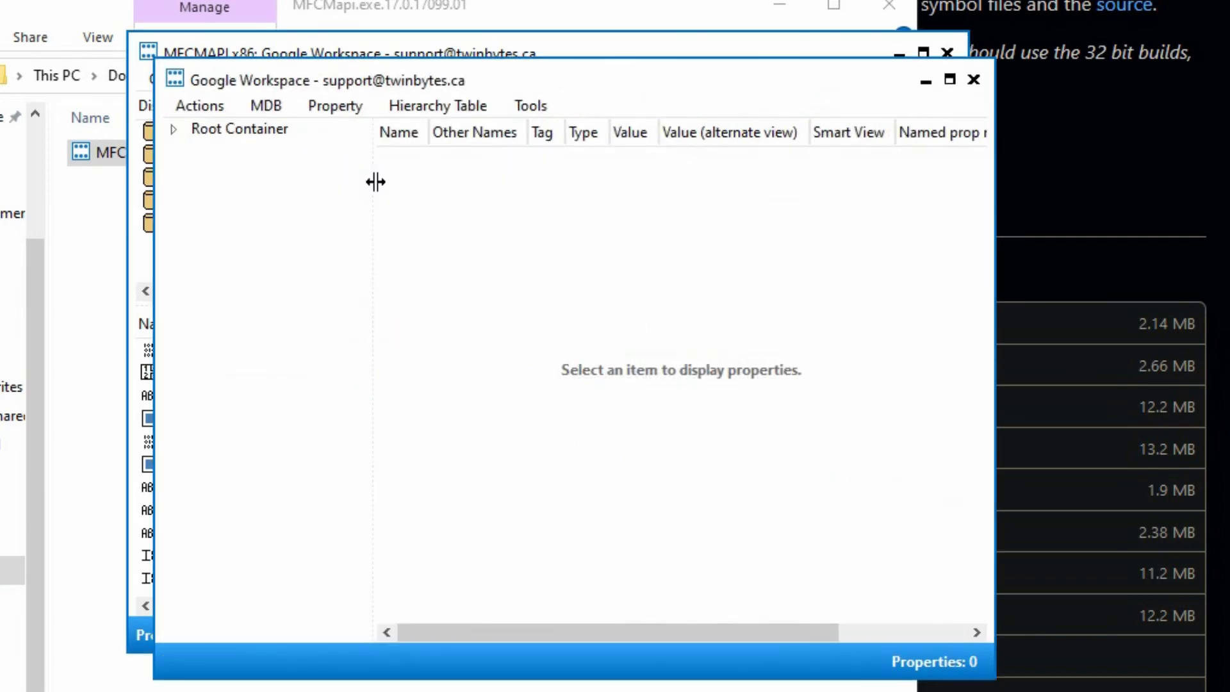
pyautogui.click(170, 129)
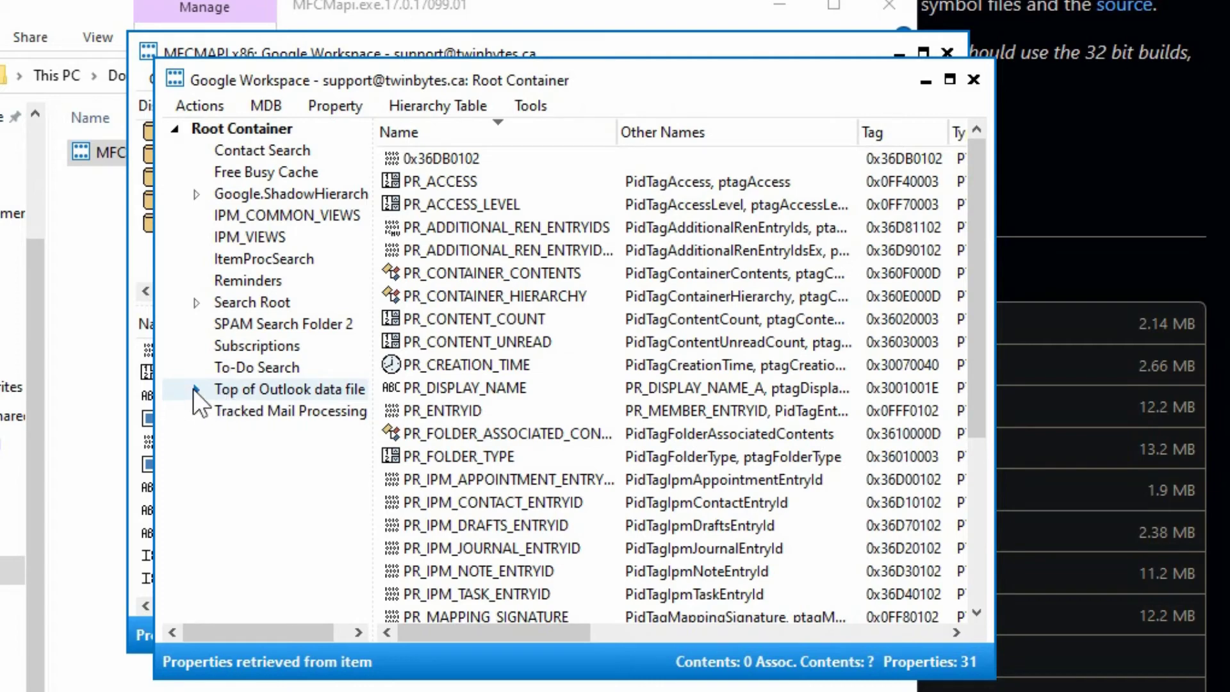
pyautogui.click(193, 389)
pyautogui.click(255, 413)
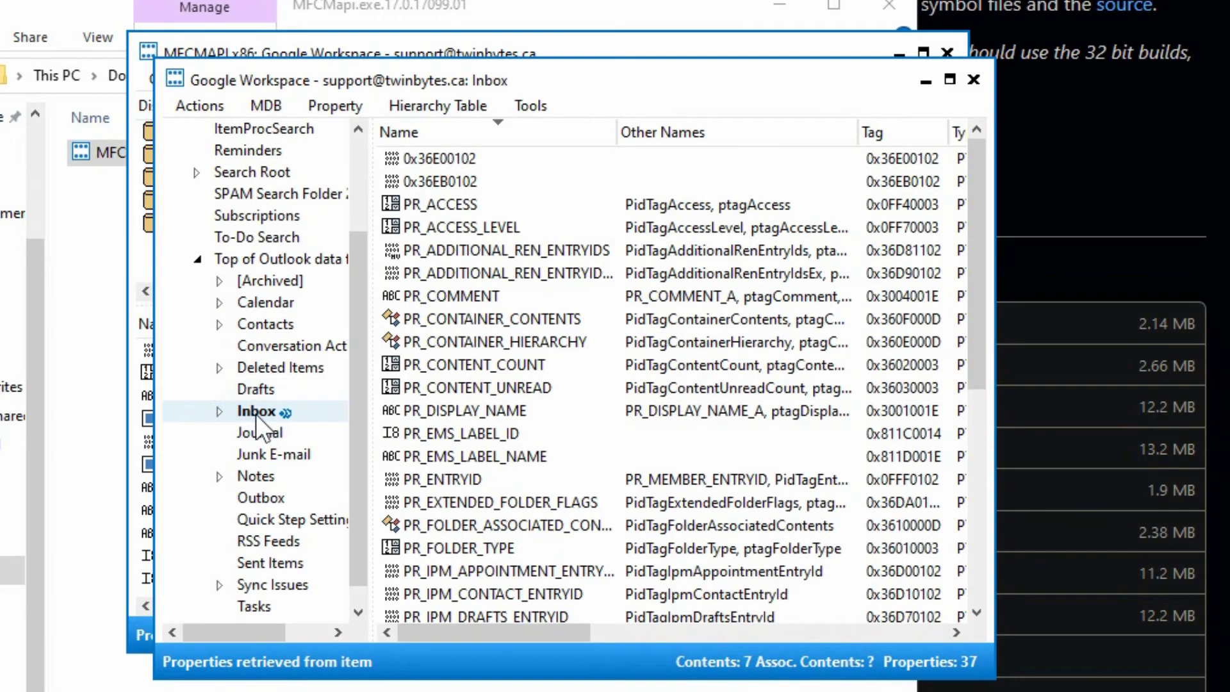
pyautogui.rightClick(255, 414)
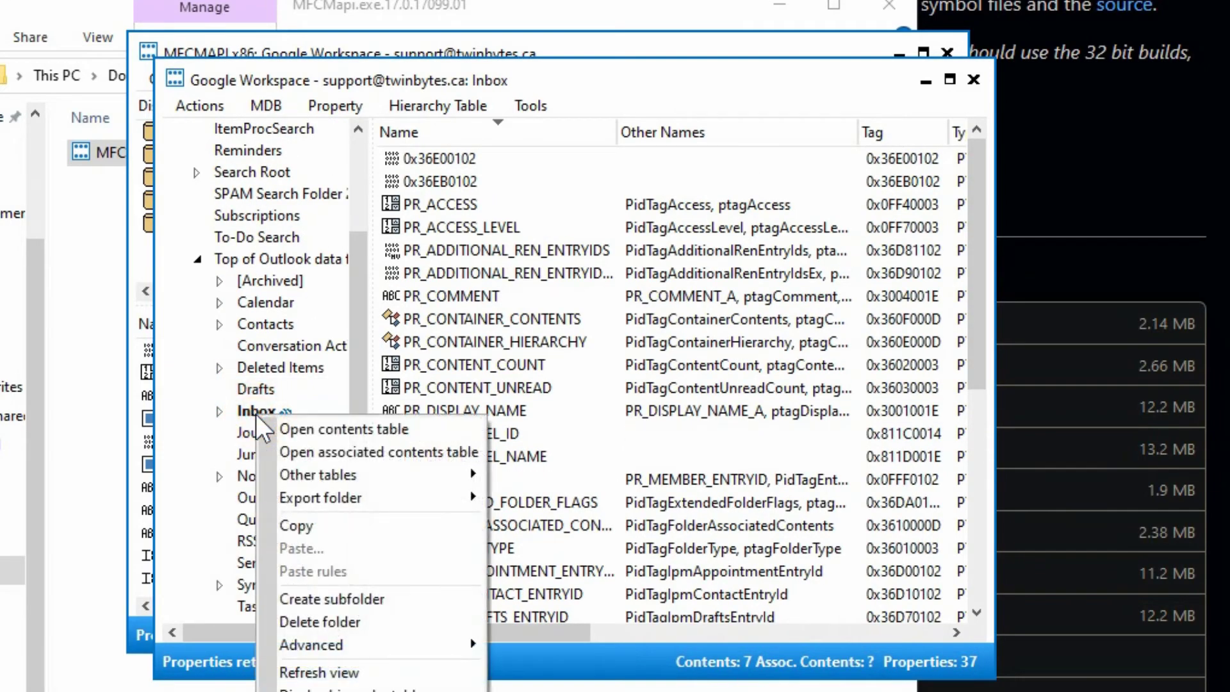
pyautogui.click(408, 454)
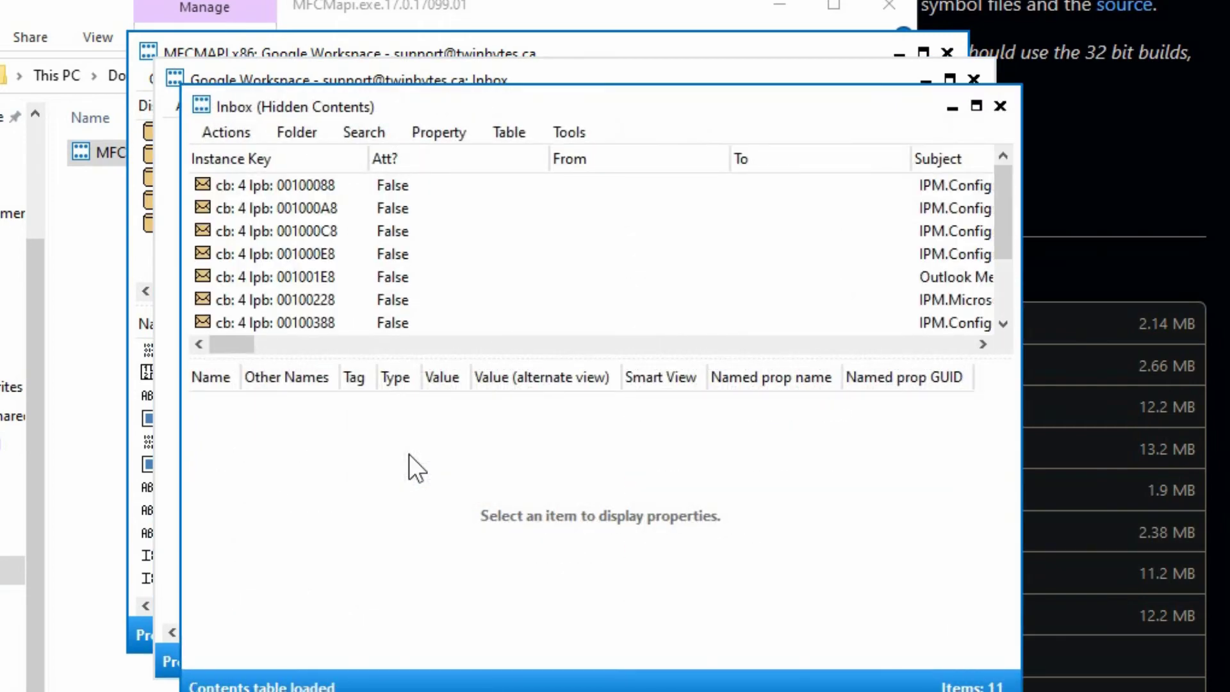
pyautogui.moveTo(220, 344); pyautogui.dragTo(249, 353)
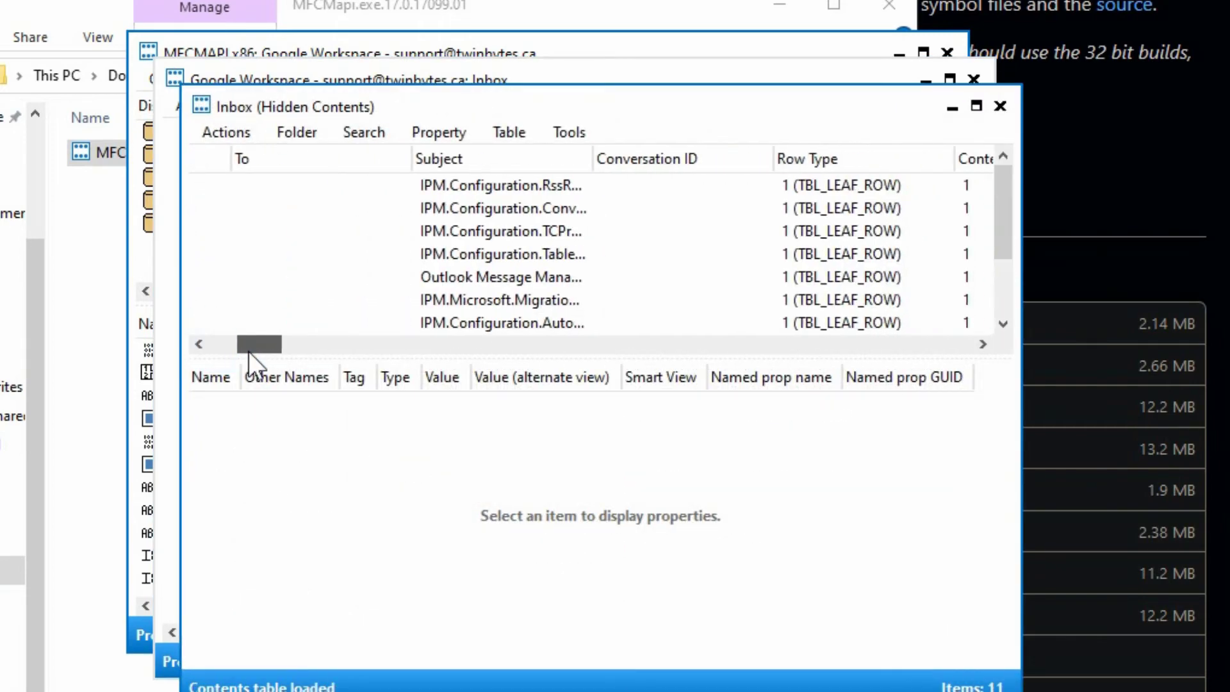
# - Widen the Subject column and select the IPM.Configuration.Autocomplete item to show its 31 properties
pyautogui.moveTo(595, 162); pyautogui.dragTo(852, 161)
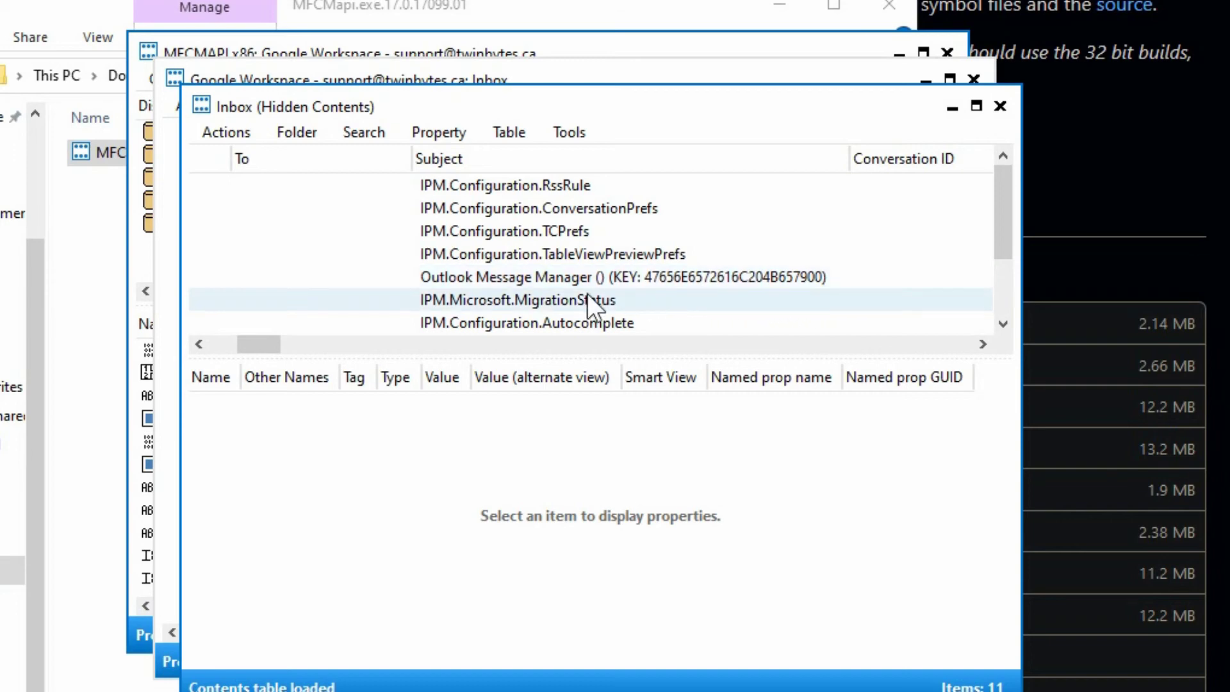
pyautogui.click(576, 323)
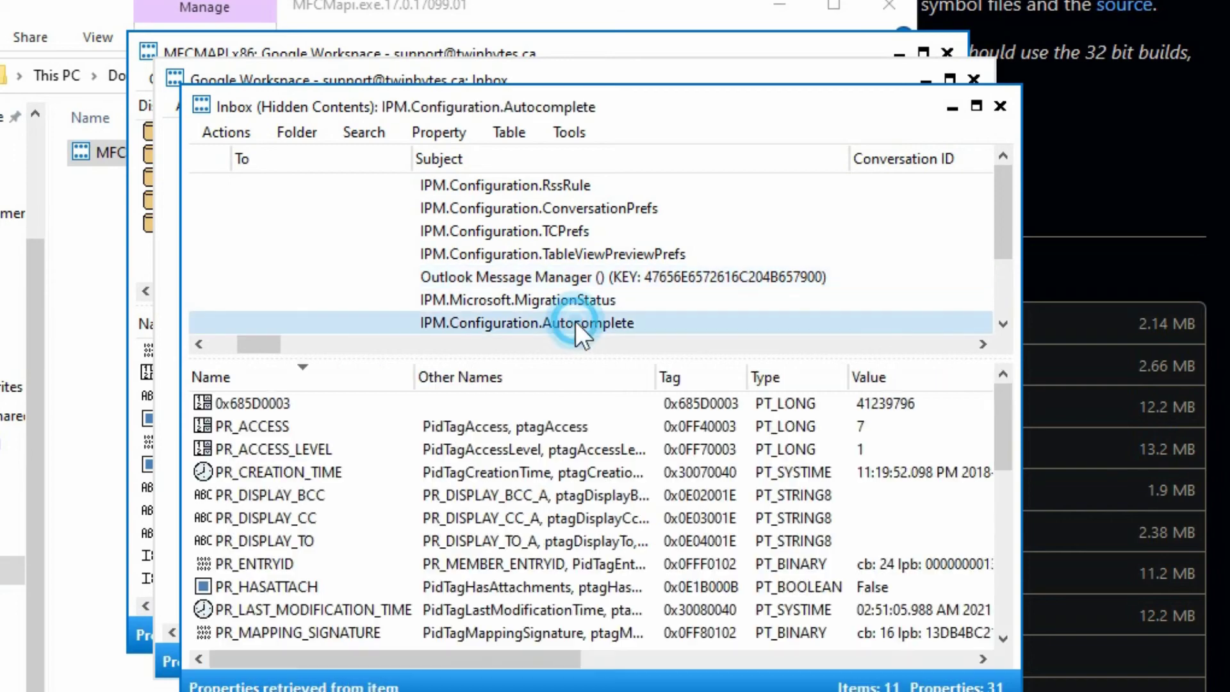
# - Delete the IPM.Configuration.Autocomplete message using the Permanent deletion style
pyautogui.rightClick(480, 321)
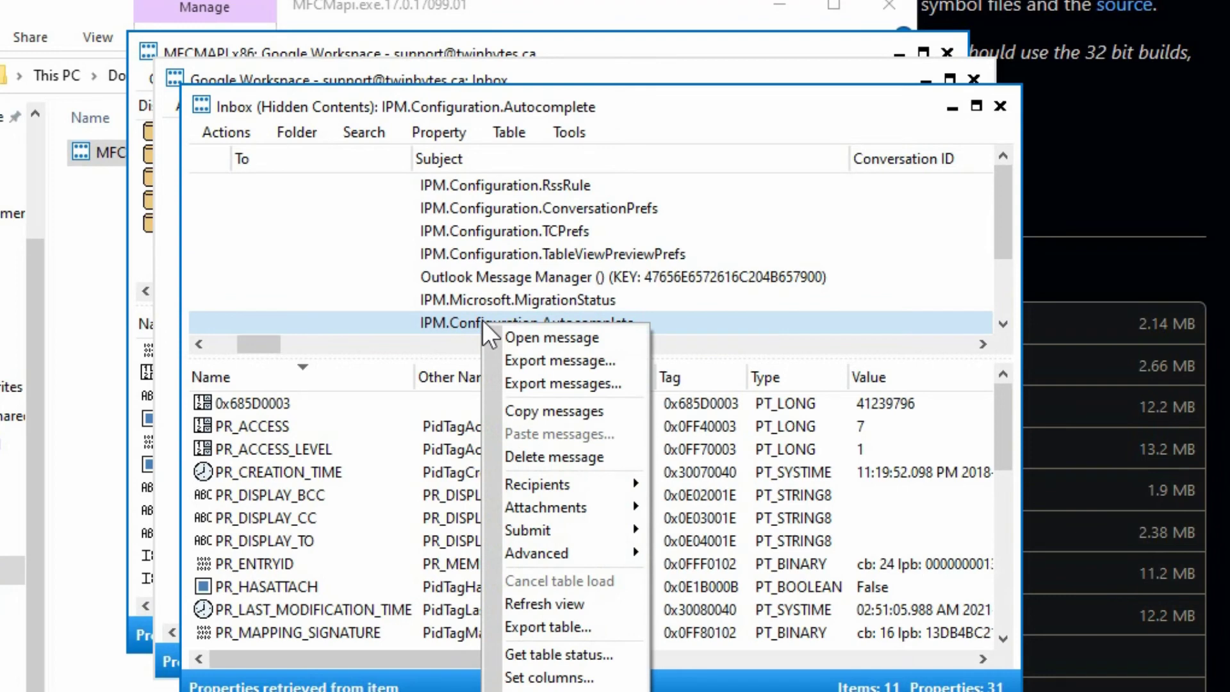
pyautogui.click(550, 453)
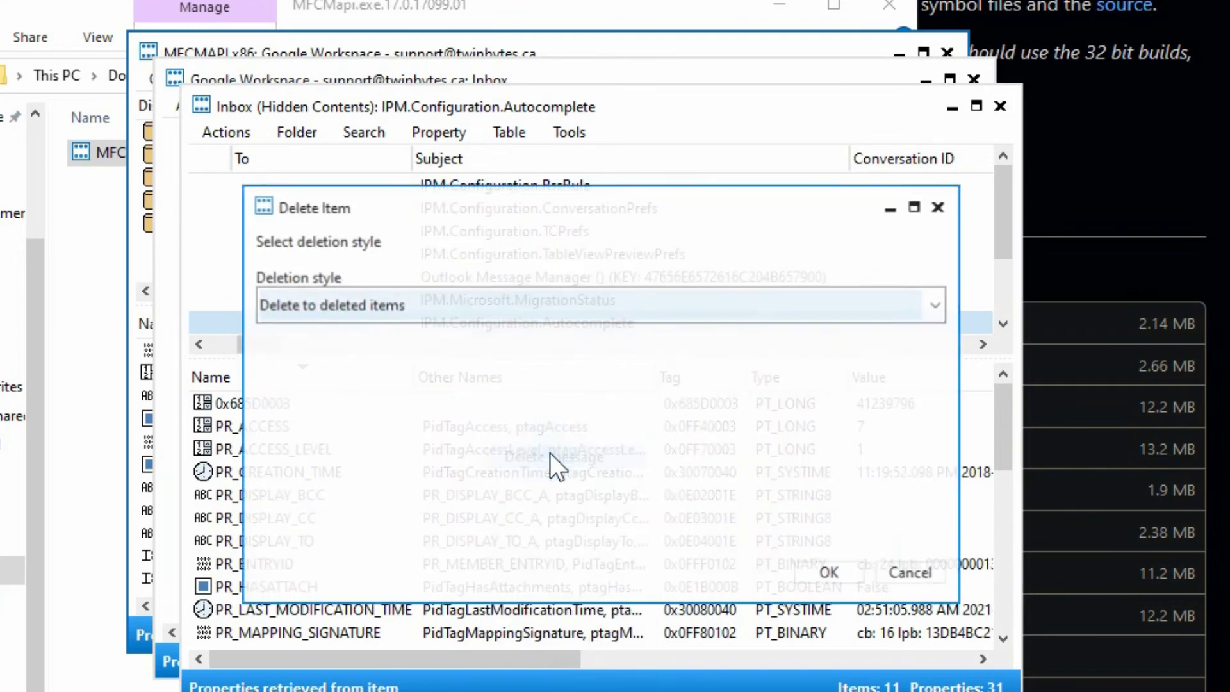
pyautogui.click(588, 304)
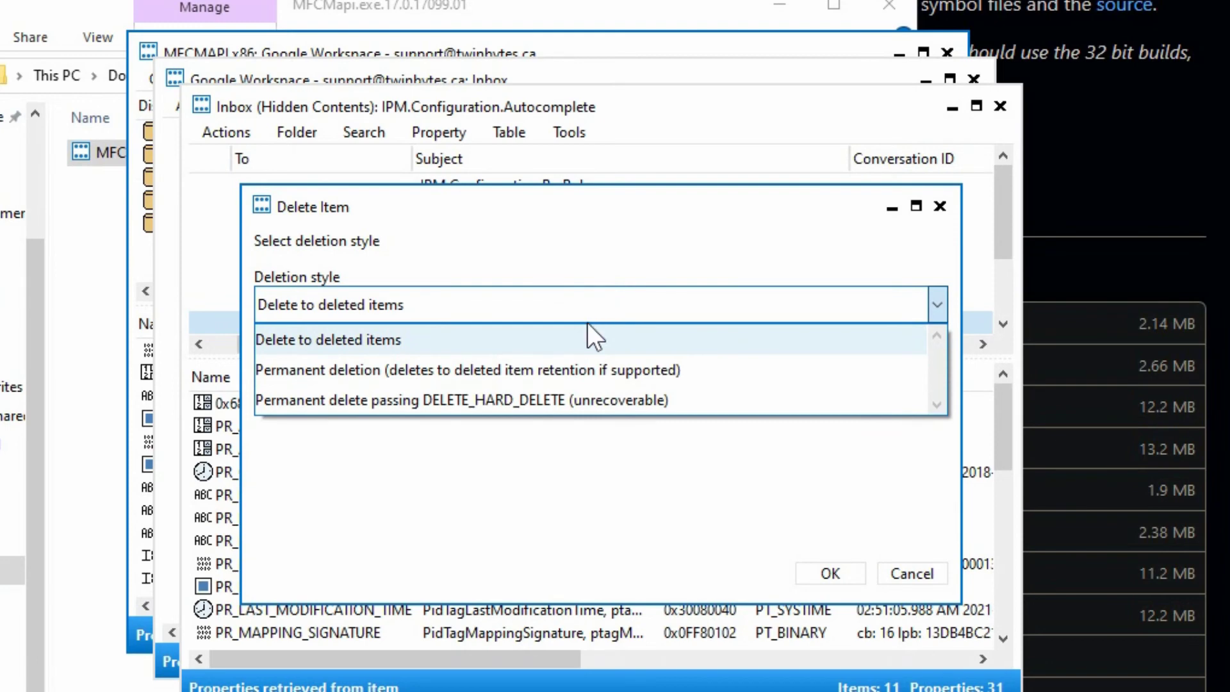
pyautogui.click(599, 366)
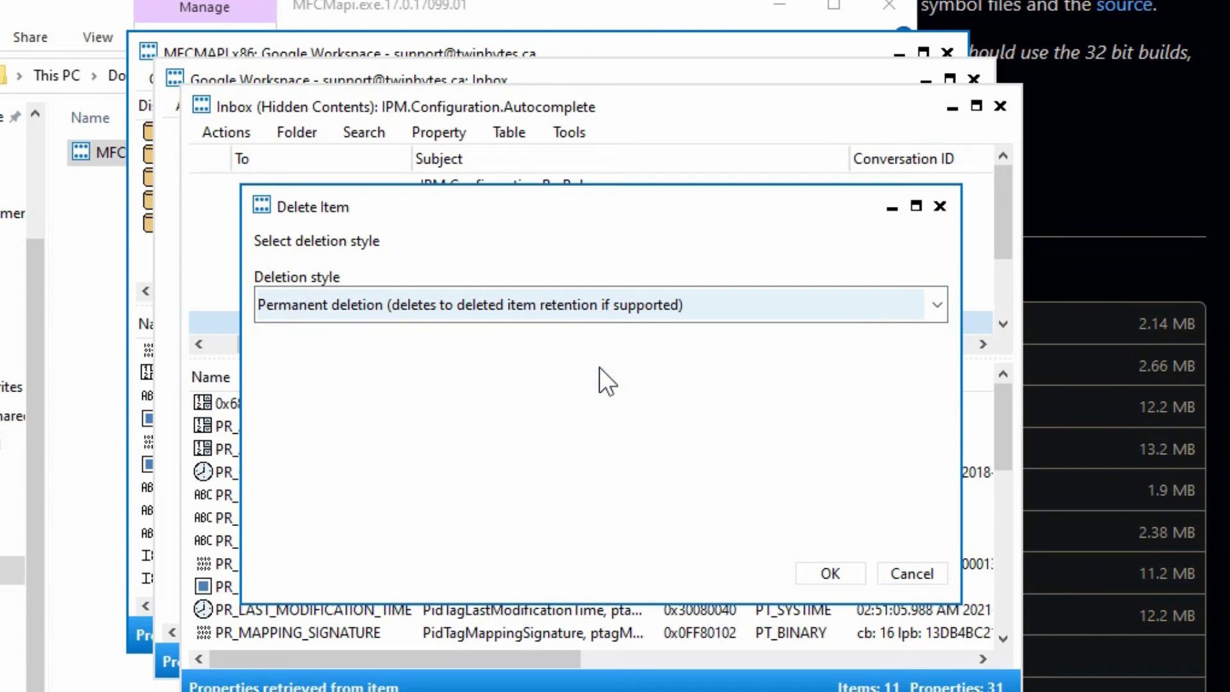
pyautogui.click(838, 576)
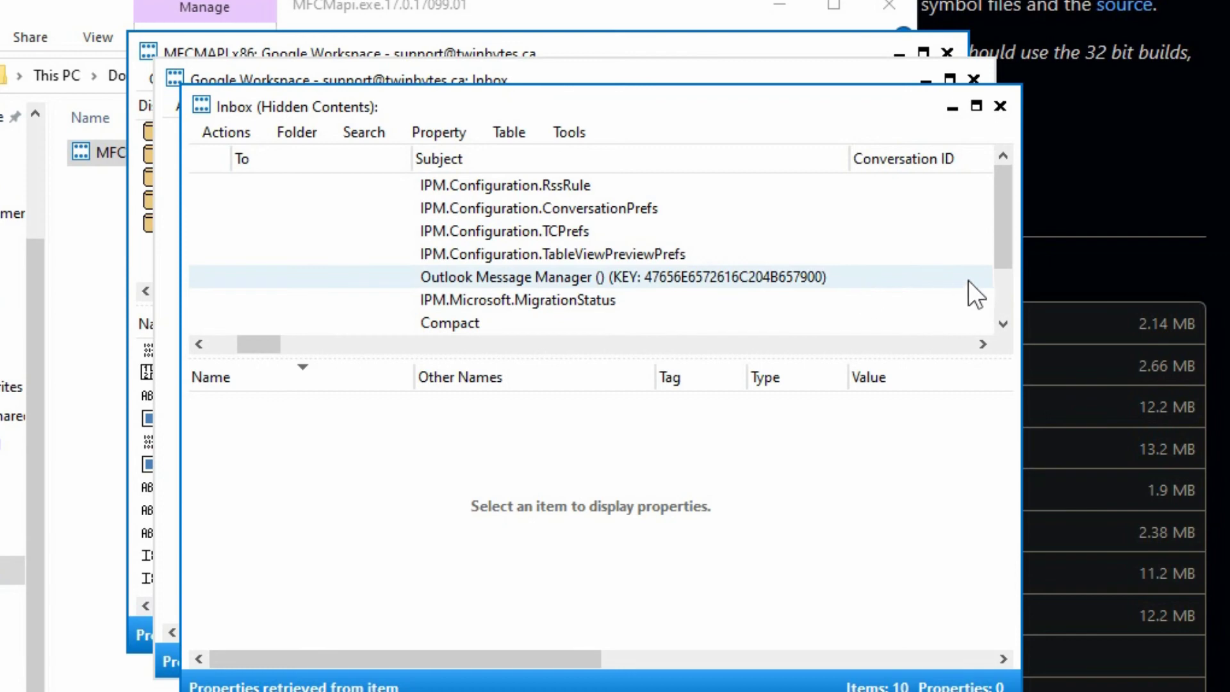
pyautogui.moveTo(1014, 243)
pyautogui.mouseDown()
pyautogui.moveTo(1008, 320)
pyautogui.moveTo(992, 194)
pyautogui.mouseUp()
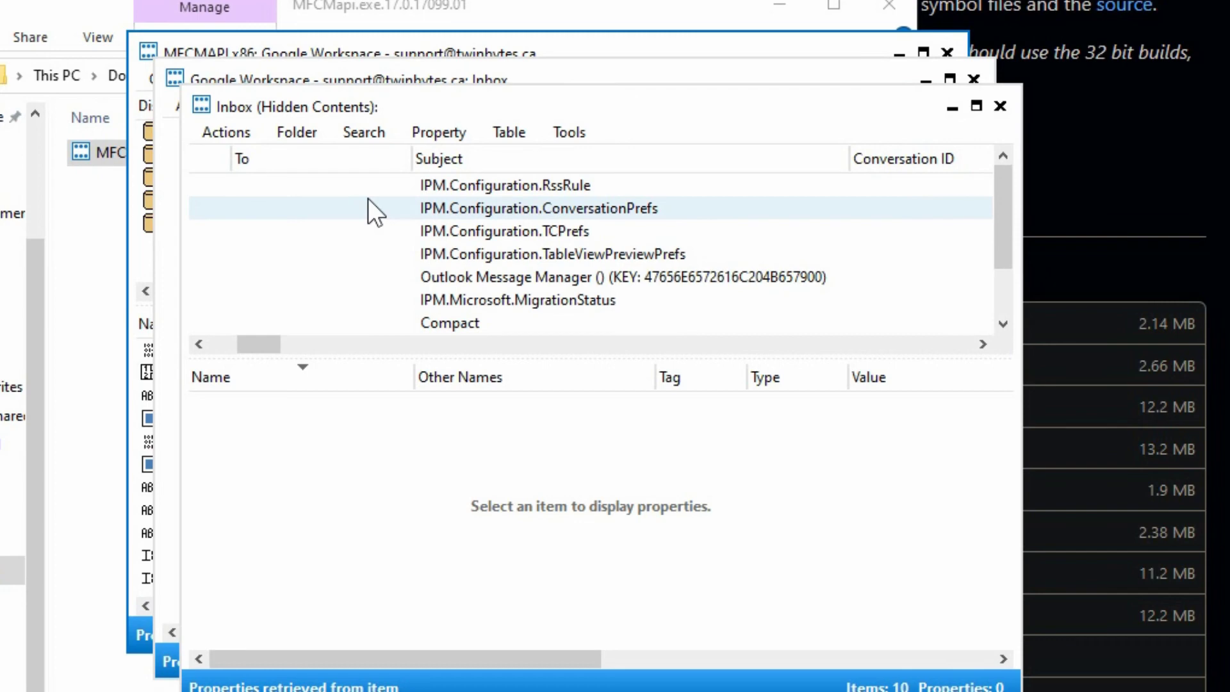
pyautogui.moveTo(289, 159)
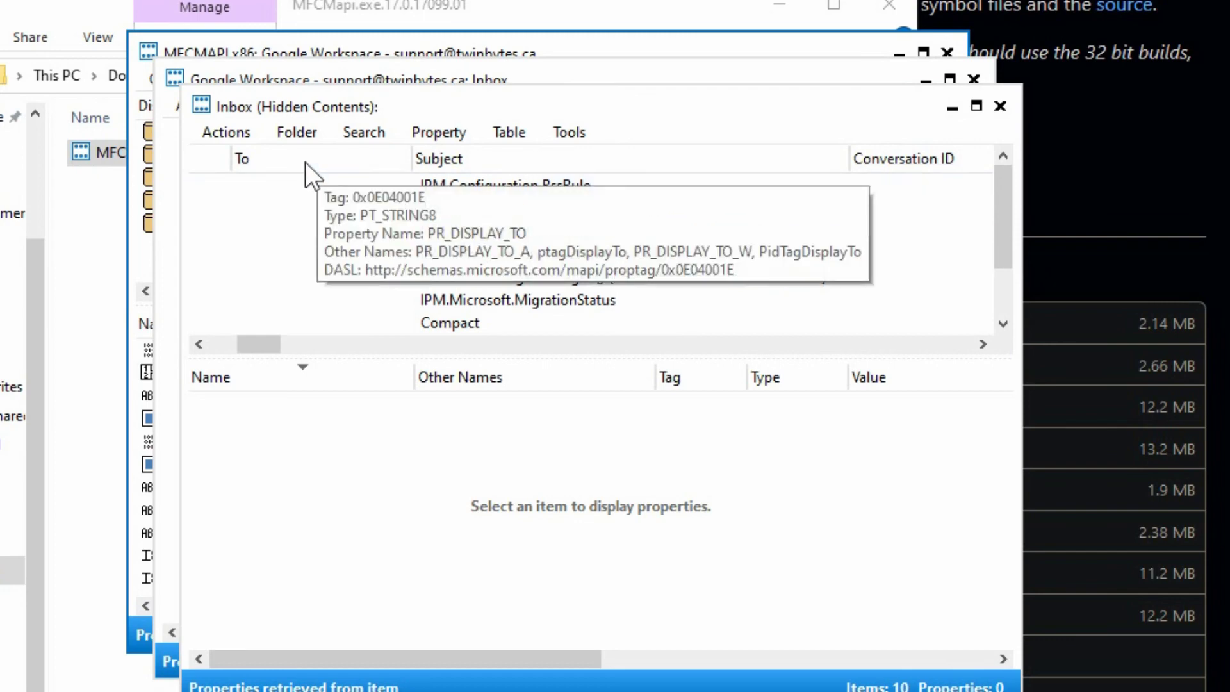
# - Import the backup Autocomplete .msg from Backup AutoComplete and select the restored item
pyautogui.click(295, 133)
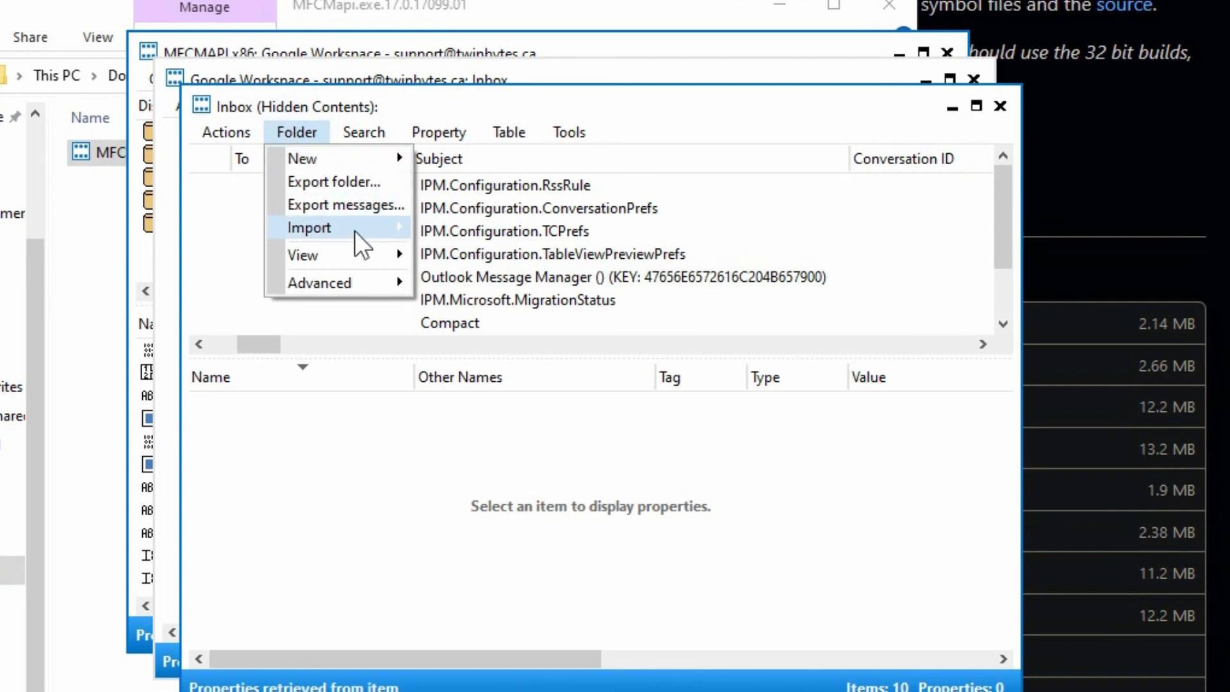
pyautogui.moveTo(327, 228)
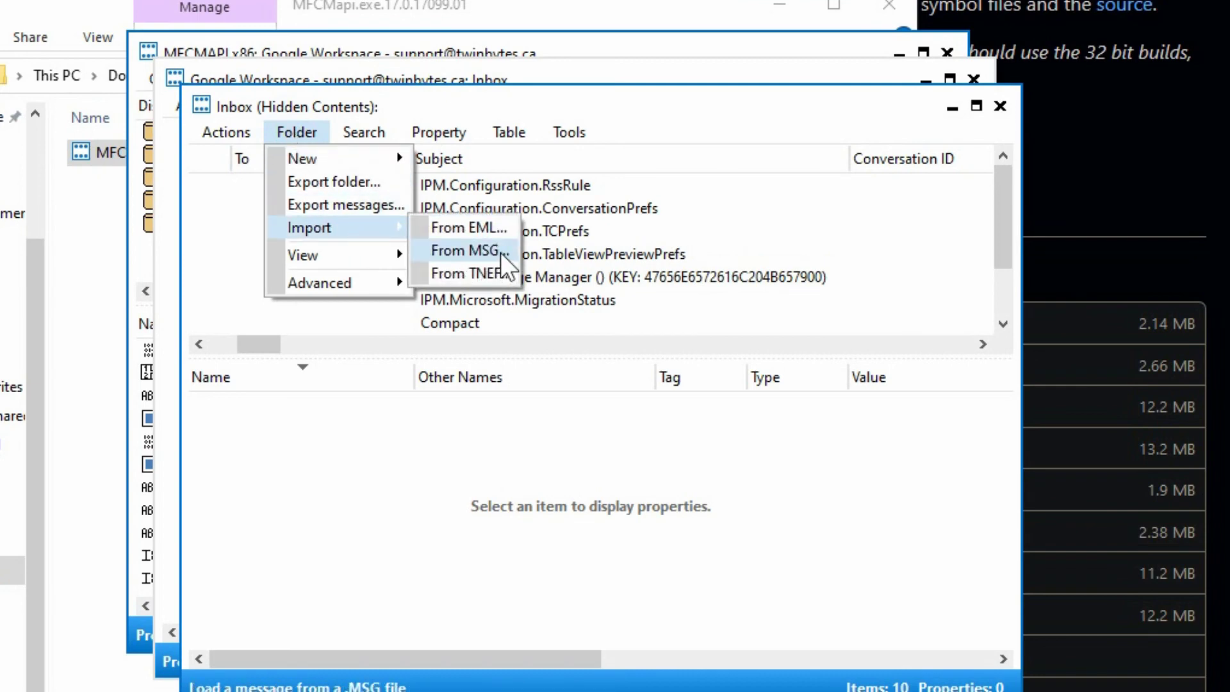
pyautogui.click(501, 253)
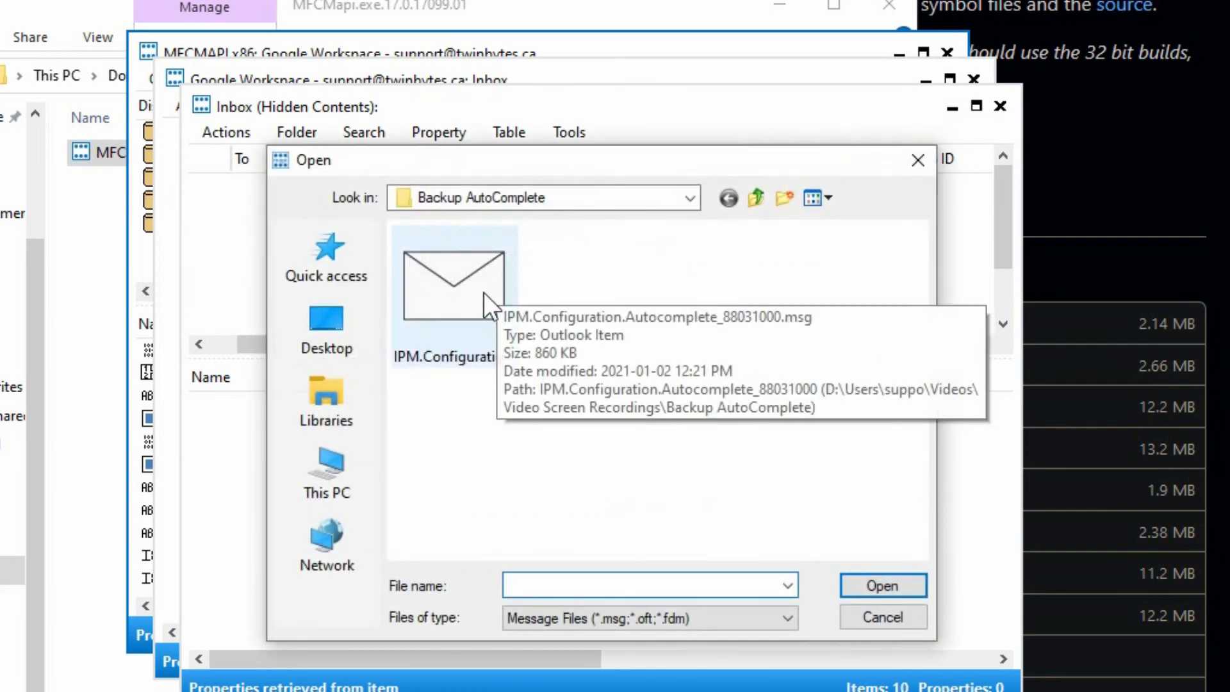
pyautogui.click(486, 294)
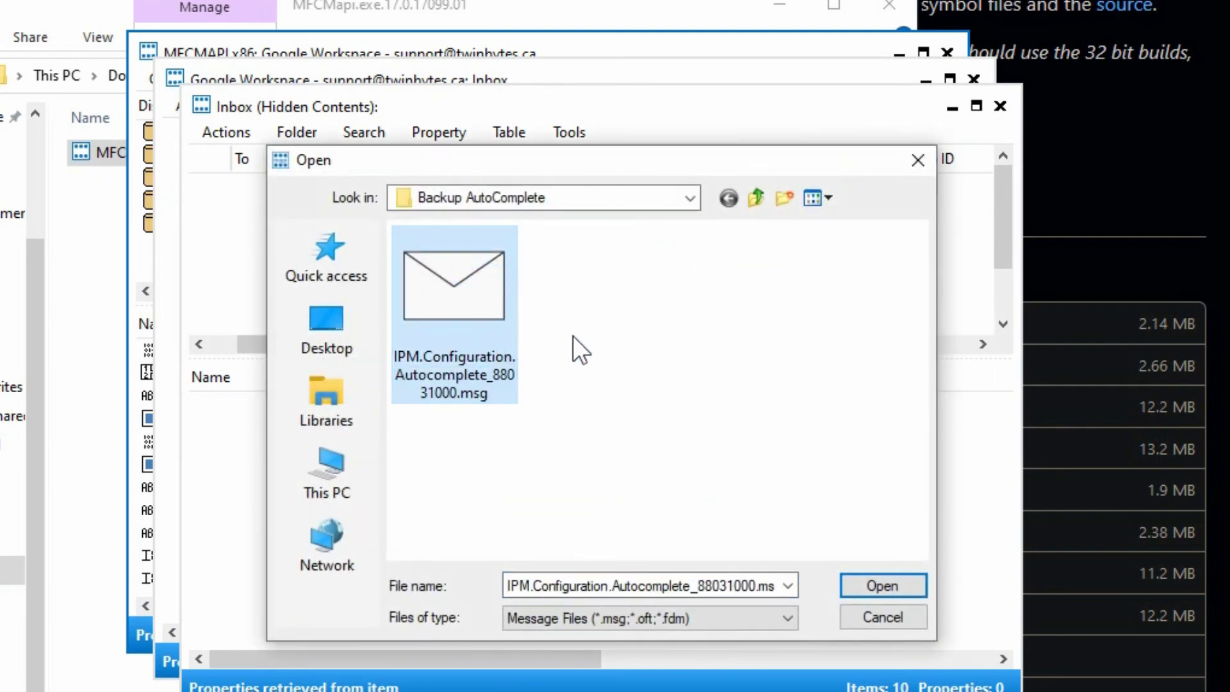
pyautogui.click(918, 585)
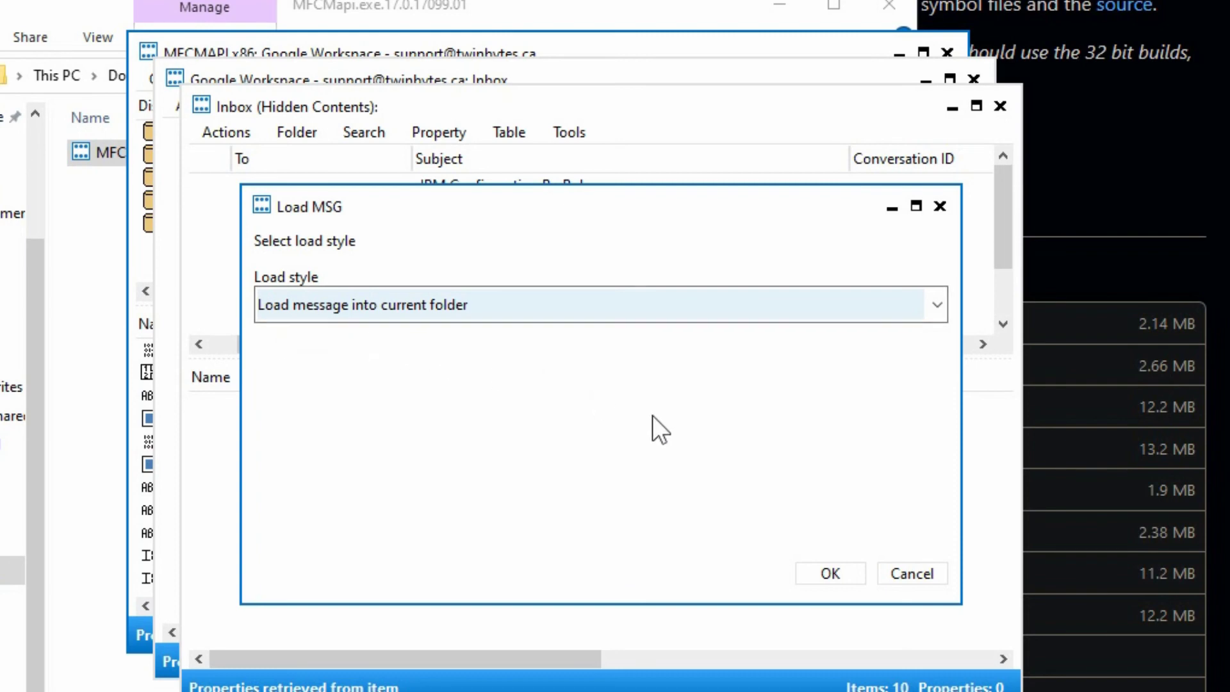
pyautogui.click(830, 574)
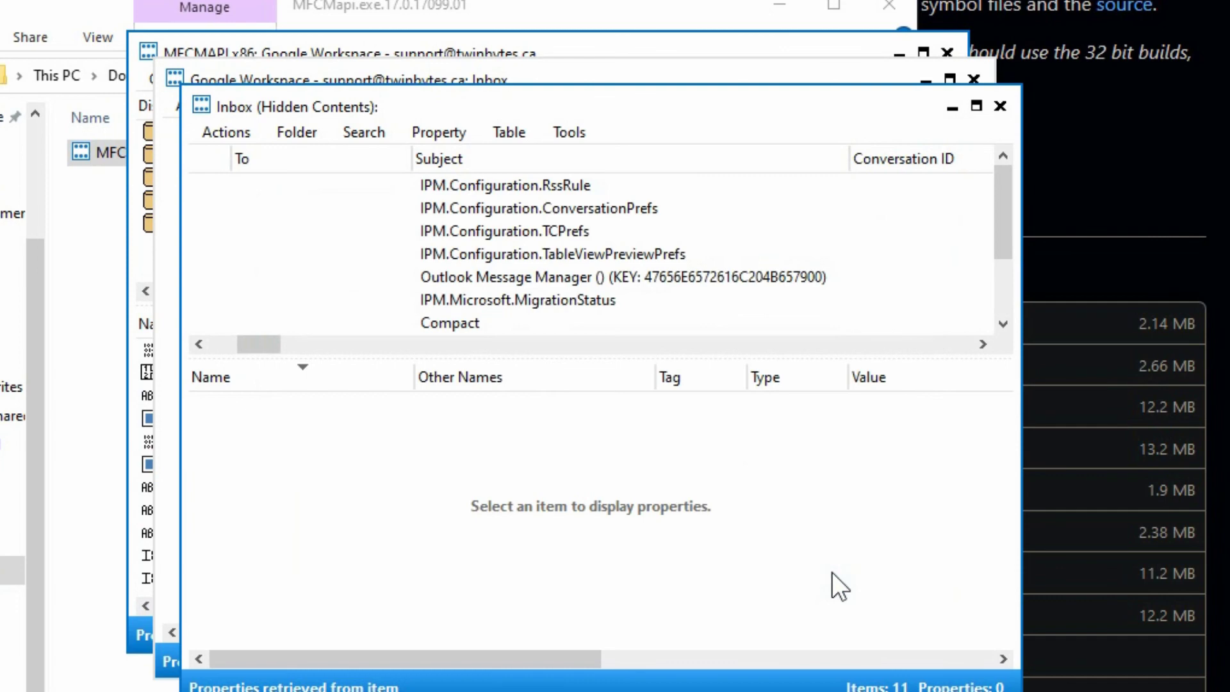
pyautogui.scroll(-2, 584, 313)
pyautogui.click(583, 323)
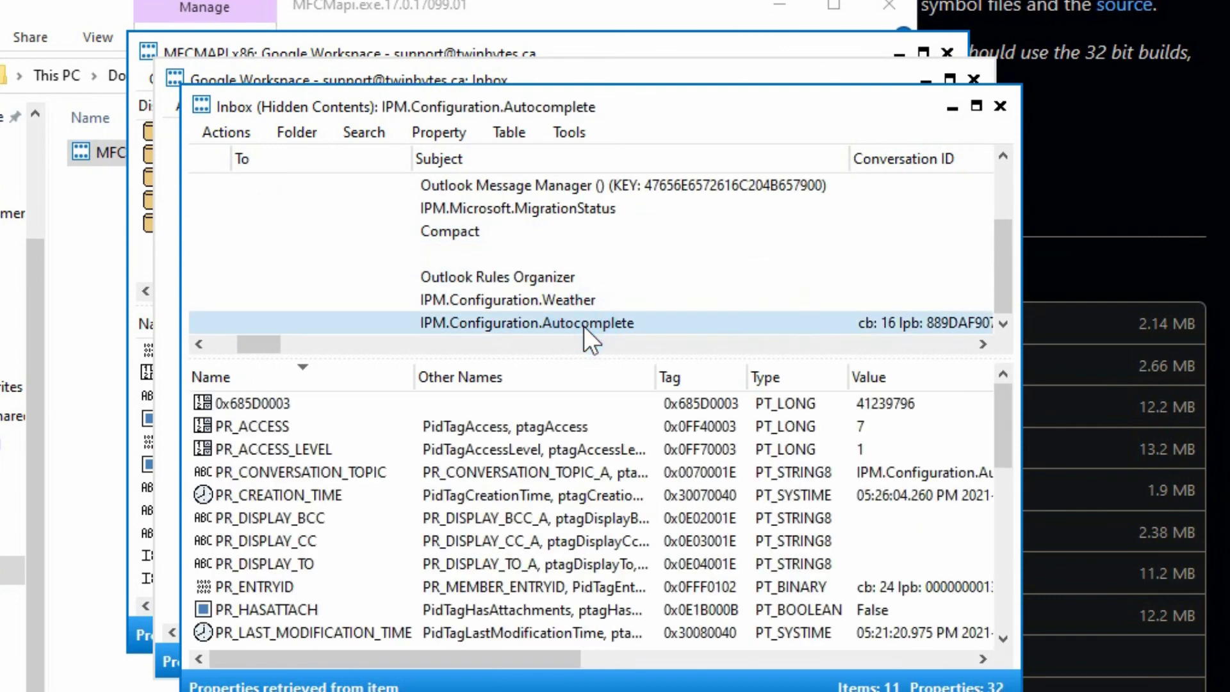